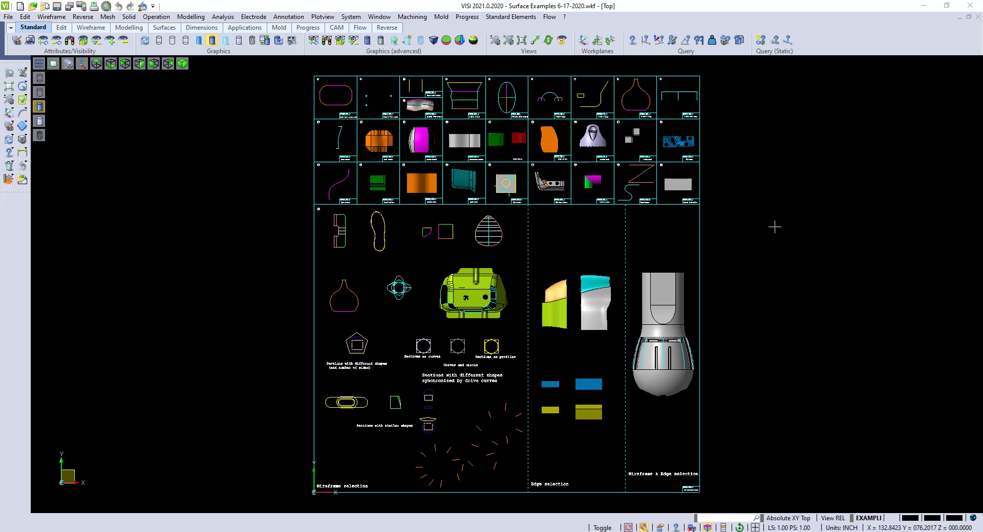
# Create a plane from the closed area inside the rounded rectangle in example cell 1
pyautogui.scroll(-2, 379, 261)
pyautogui.scroll(3, 321, 202)
pyautogui.scroll(5, 420, 139)
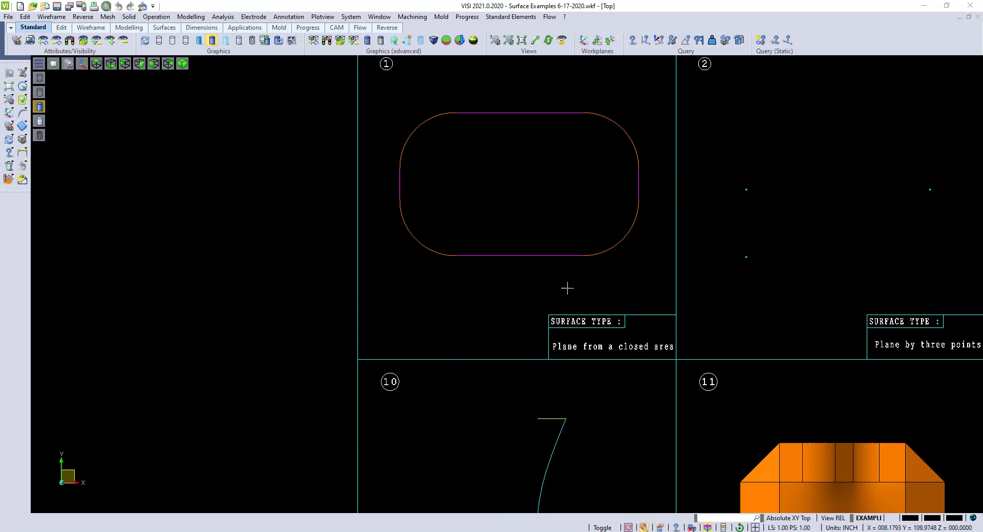
pyautogui.click(129, 16)
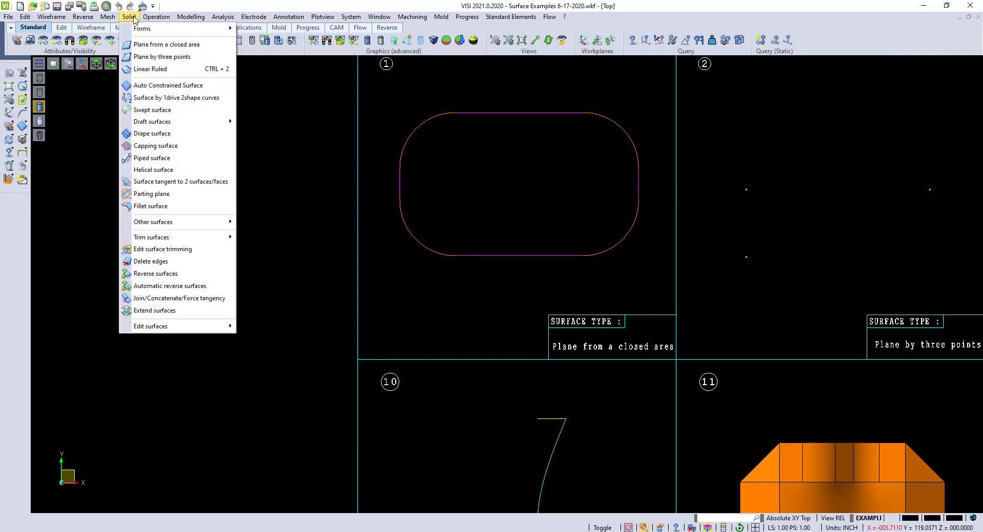
pyautogui.click(154, 44)
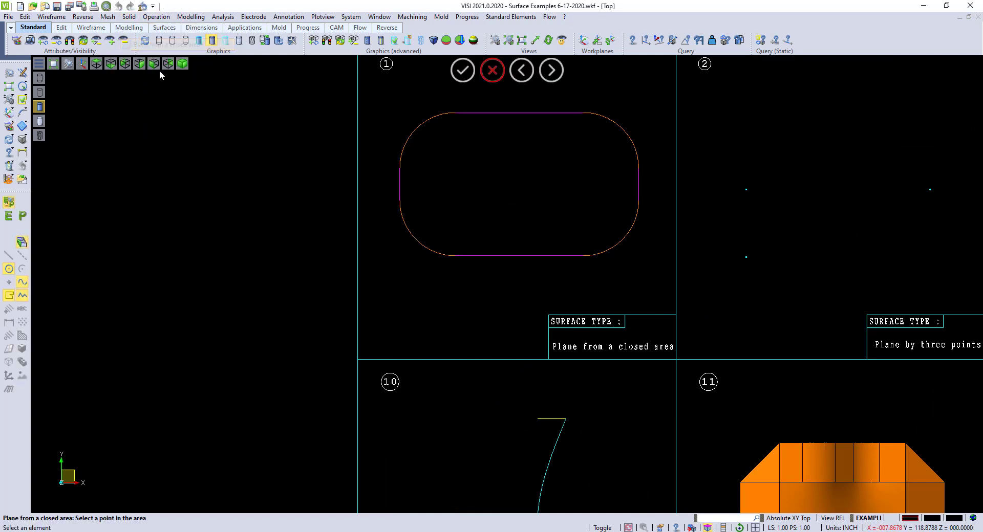
pyautogui.click(530, 179)
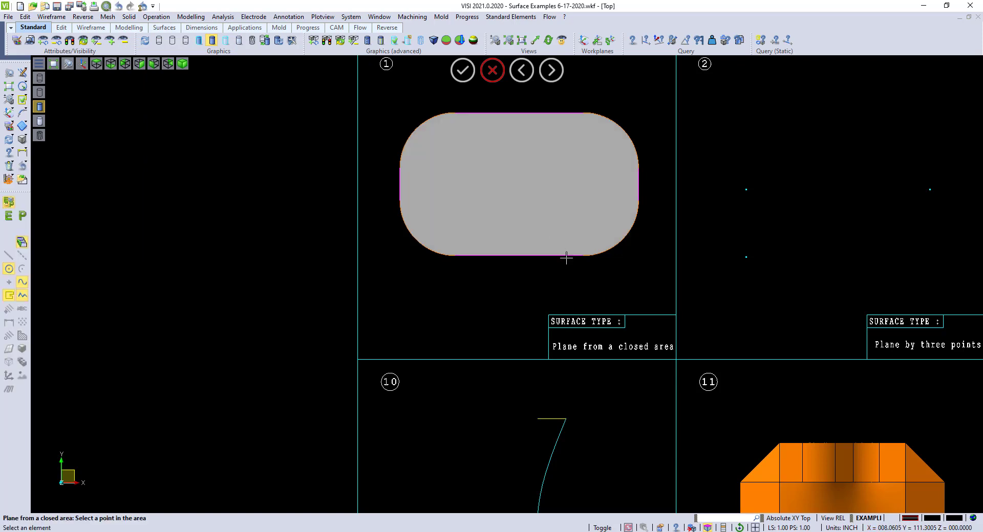
# Create another plane from the closed area of the title block in cell 1 and leave the command
pyautogui.moveTo(568, 257)
pyautogui.mouseDown(button='middle')
pyautogui.moveTo(571, 230)
pyautogui.moveTo(576, 251)
pyautogui.mouseUp(button='middle')
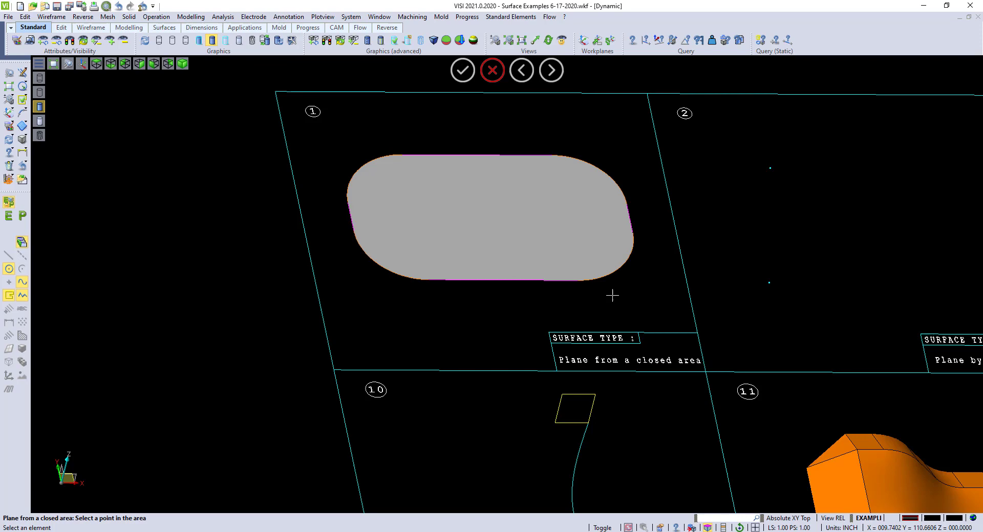
pyautogui.click(665, 341)
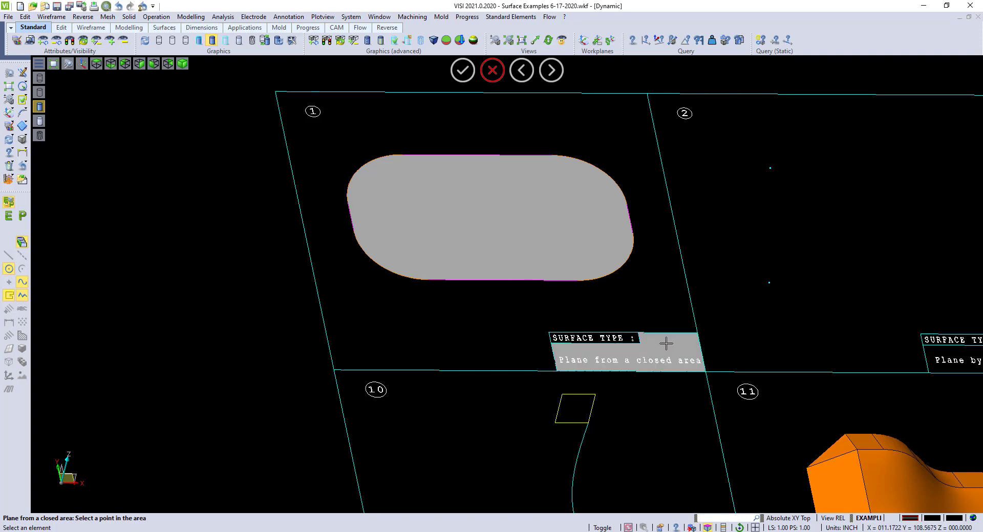
pyautogui.scroll(-3, 540, 287)
pyautogui.scroll(3, 504, 246)
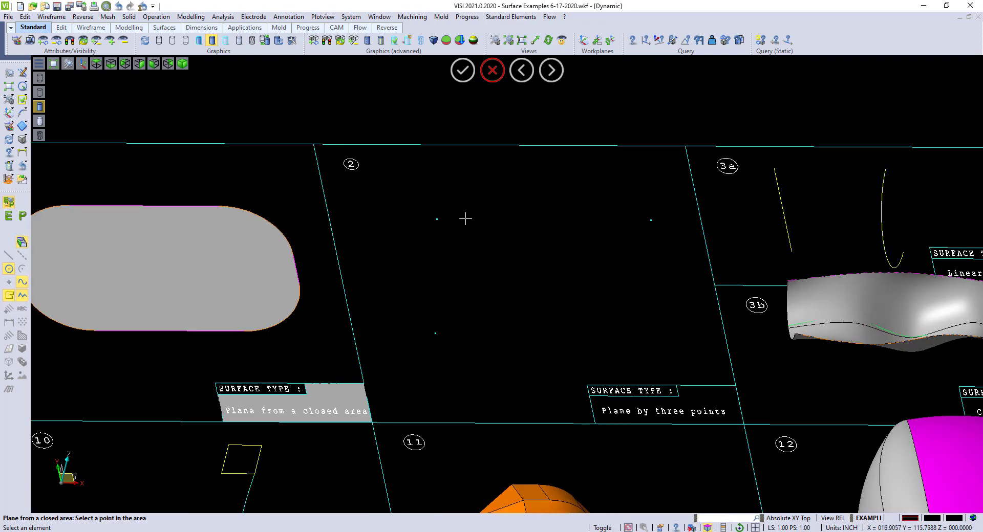
pyautogui.click(494, 73)
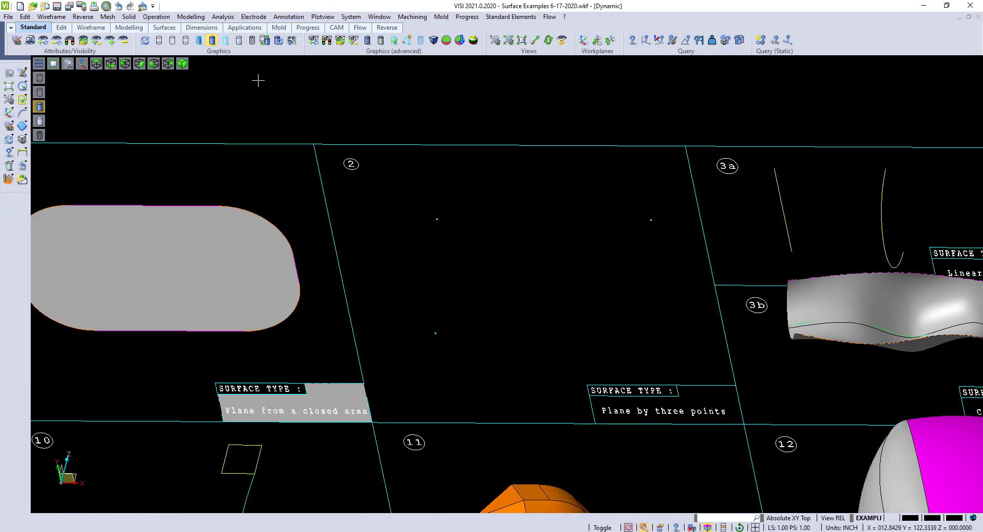
# Create a plane by three points through the three points in cell 2 and finish the command
pyautogui.click(129, 16)
pyautogui.click(140, 57)
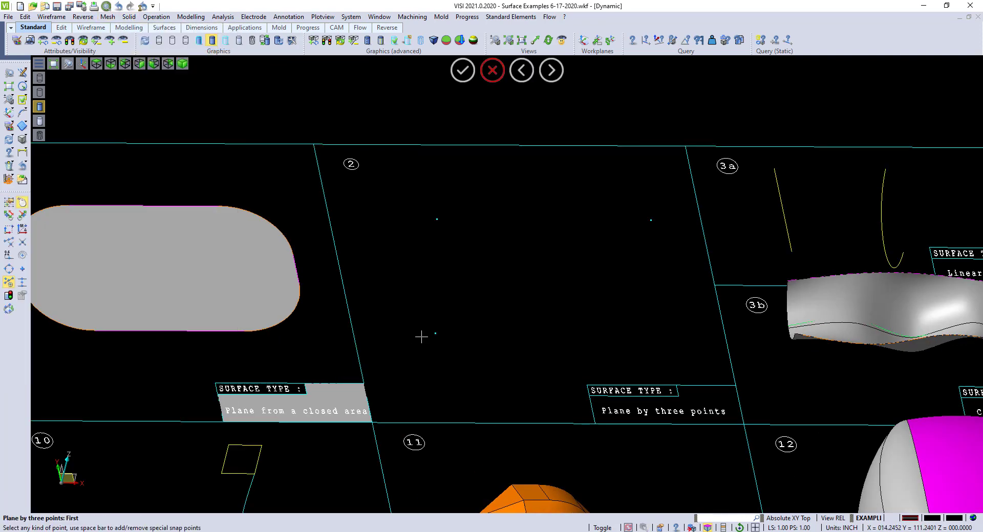
pyautogui.click(435, 333)
pyautogui.click(436, 219)
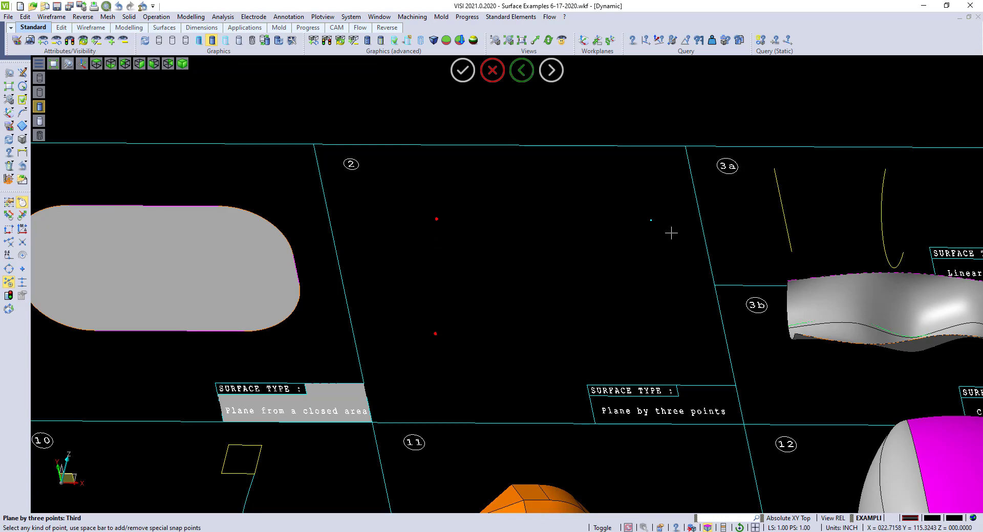
pyautogui.click(652, 220)
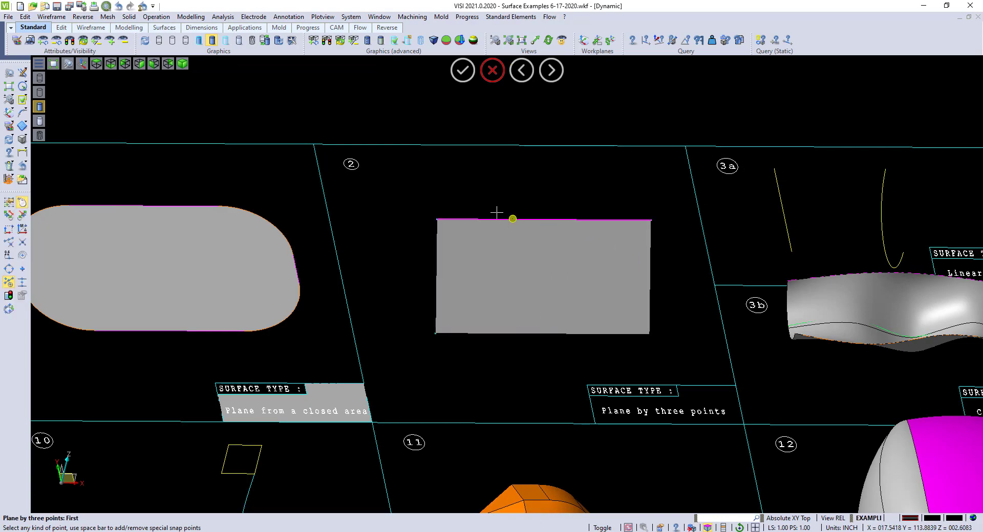
pyautogui.moveTo(511, 273); pyautogui.dragTo(454, 259, button='middle')
pyautogui.scroll(-3, 454, 259)
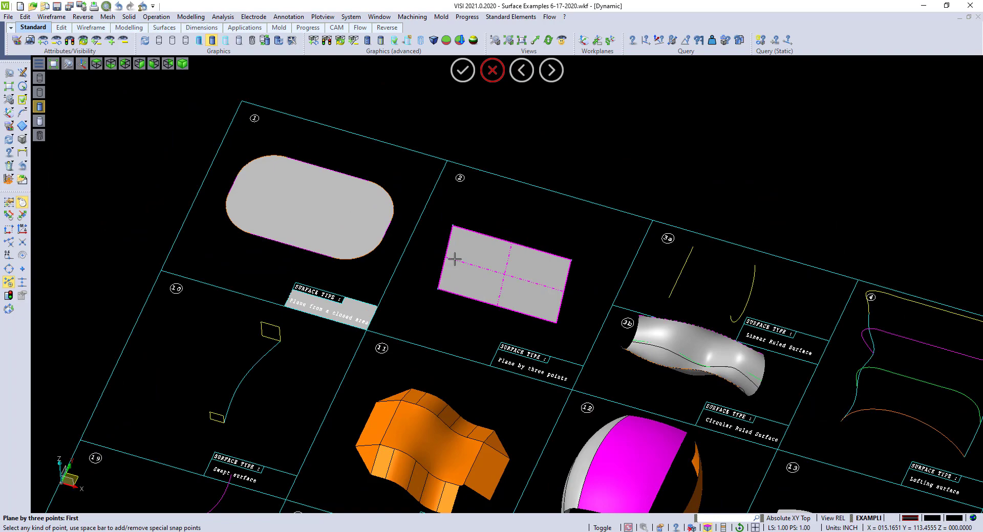
pyautogui.click(488, 80)
# Create a linear ruled surface between the straight line and the curved profile in cell 3a
pyautogui.scroll(-2, 440, 292)
pyautogui.scroll(5, 638, 331)
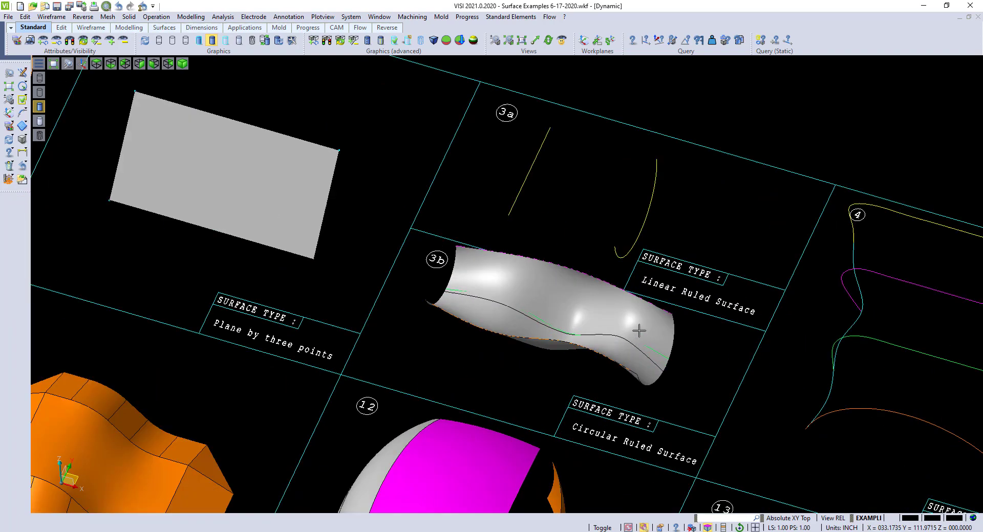
pyautogui.moveTo(567, 219); pyautogui.dragTo(620, 235, button='middle')
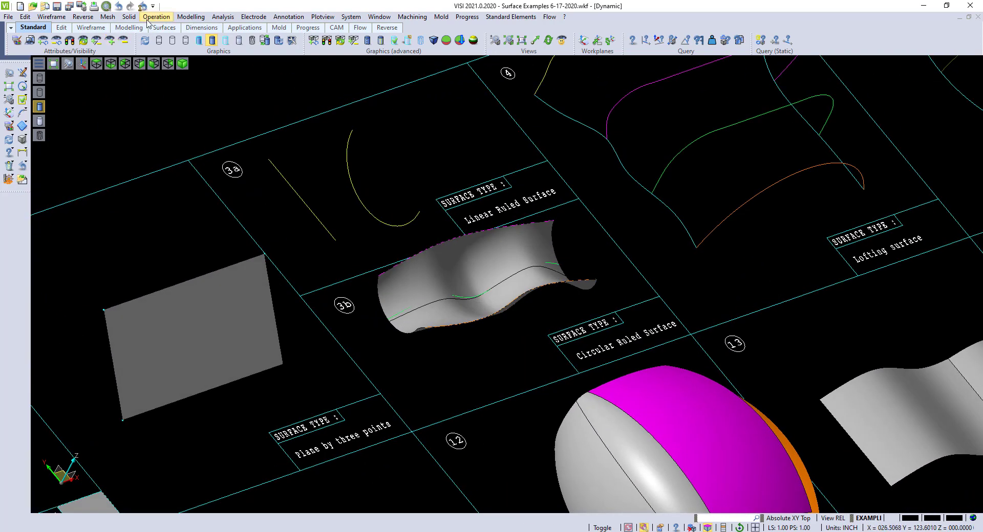
pyautogui.click(129, 16)
pyautogui.click(140, 72)
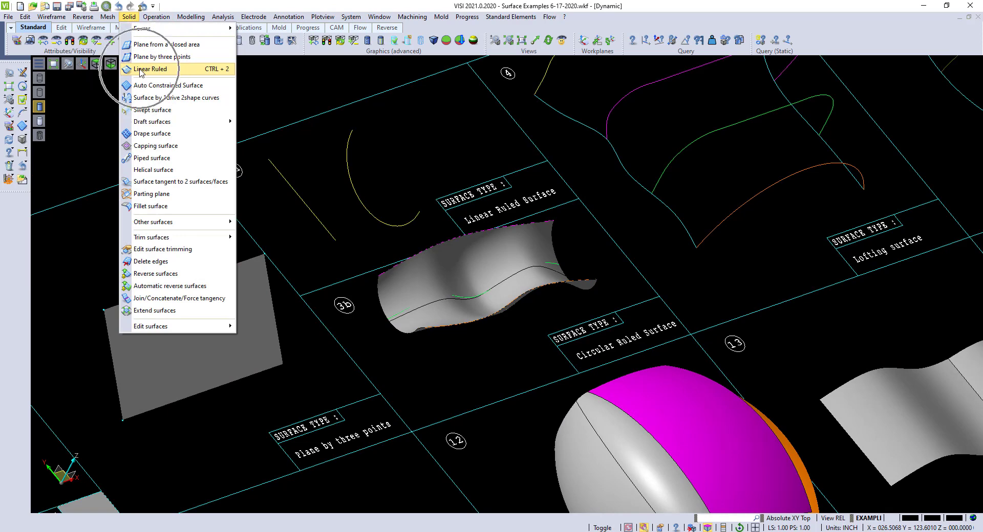
pyautogui.click(271, 161)
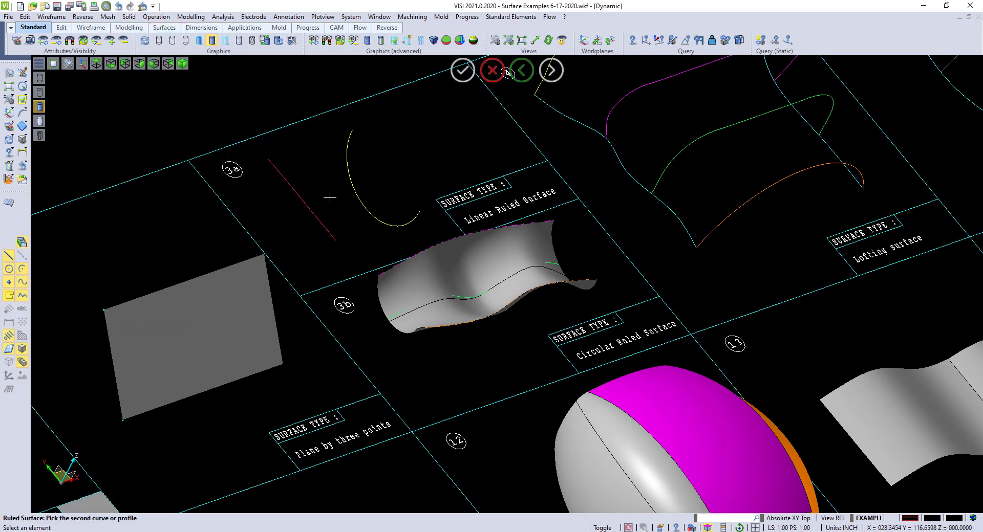
pyautogui.click(418, 217)
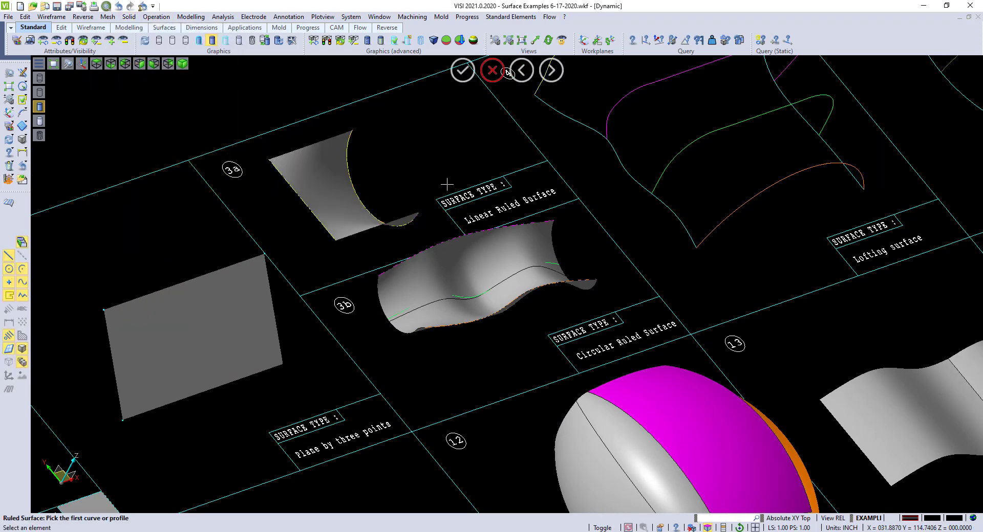
pyautogui.moveTo(444, 182); pyautogui.dragTo(399, 156, button='middle')
pyautogui.scroll(-5, 404, 230)
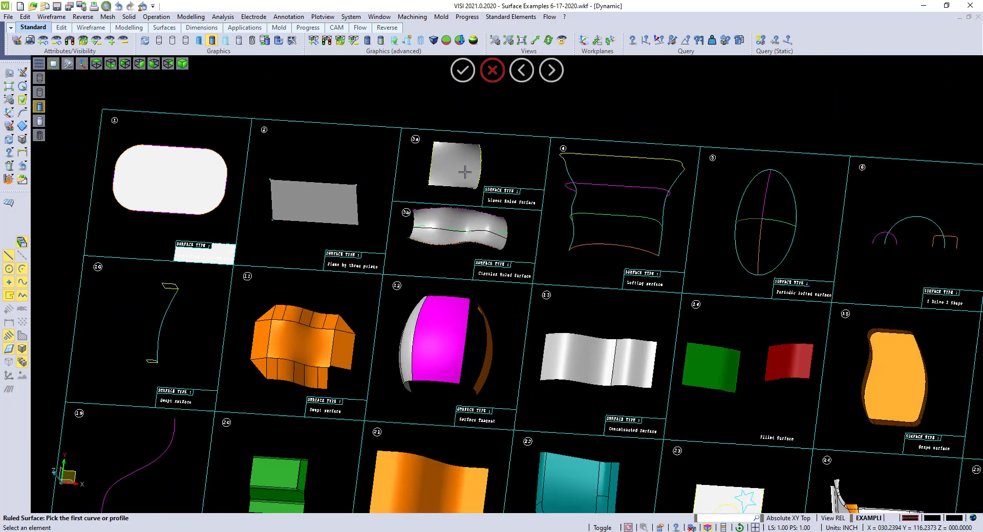
# Start a loft in two directions and select the four cross-section curves in cell 4 as the U direction middle references
pyautogui.moveTo(464, 172); pyautogui.dragTo(464, 159, button='middle')
pyautogui.scroll(-5, 463, 159)
pyautogui.scroll(4, 559, 209)
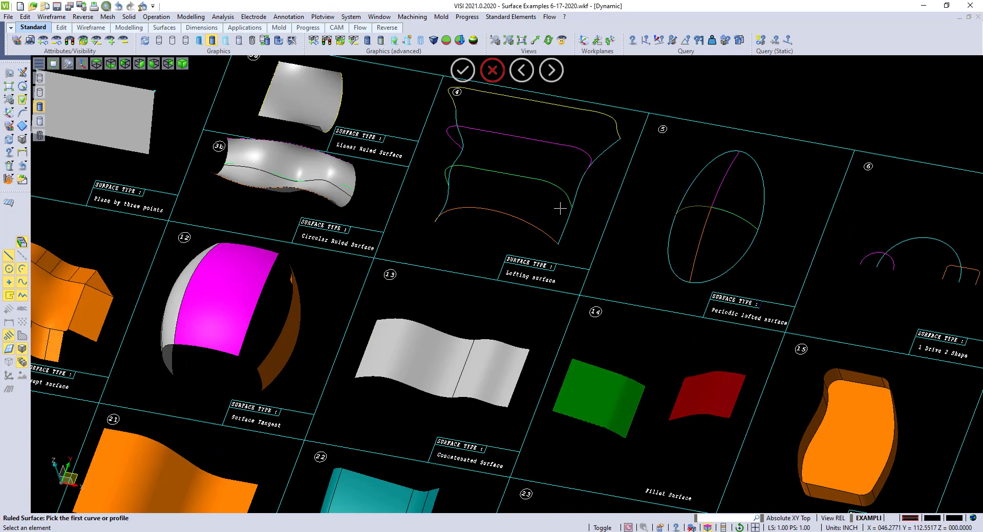
pyautogui.scroll(-2, 512, 234)
pyautogui.scroll(2, 424, 205)
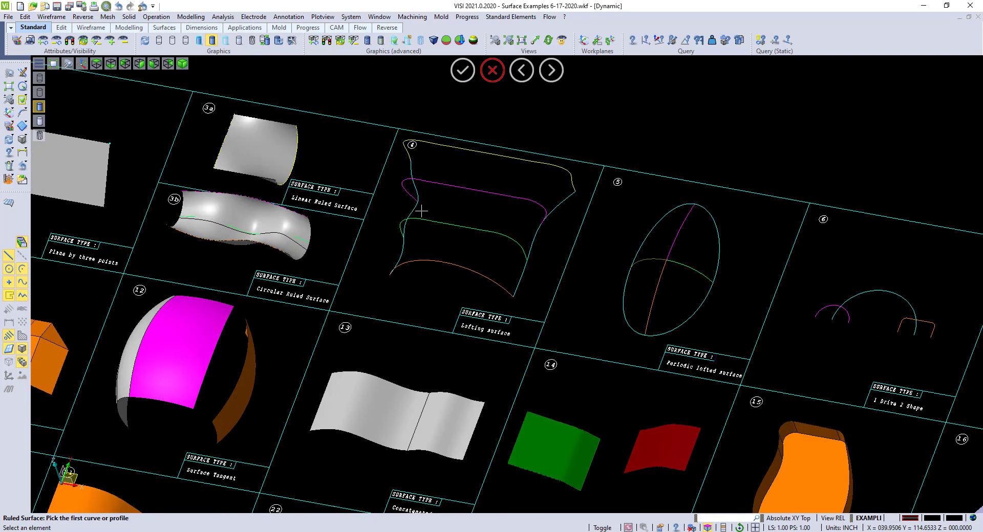
pyautogui.moveTo(421, 210); pyautogui.dragTo(431, 195, button='middle')
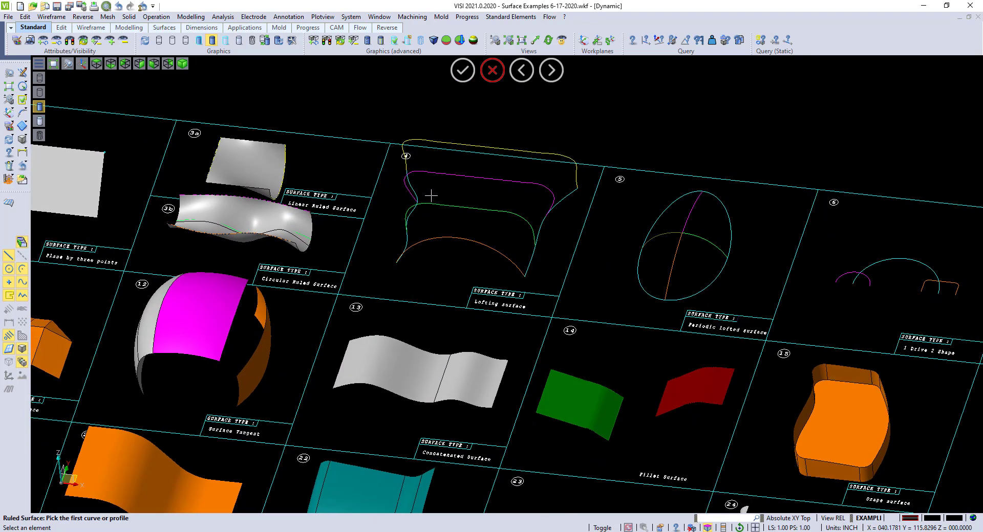
pyautogui.click(129, 17)
pyautogui.moveTo(214, 130)
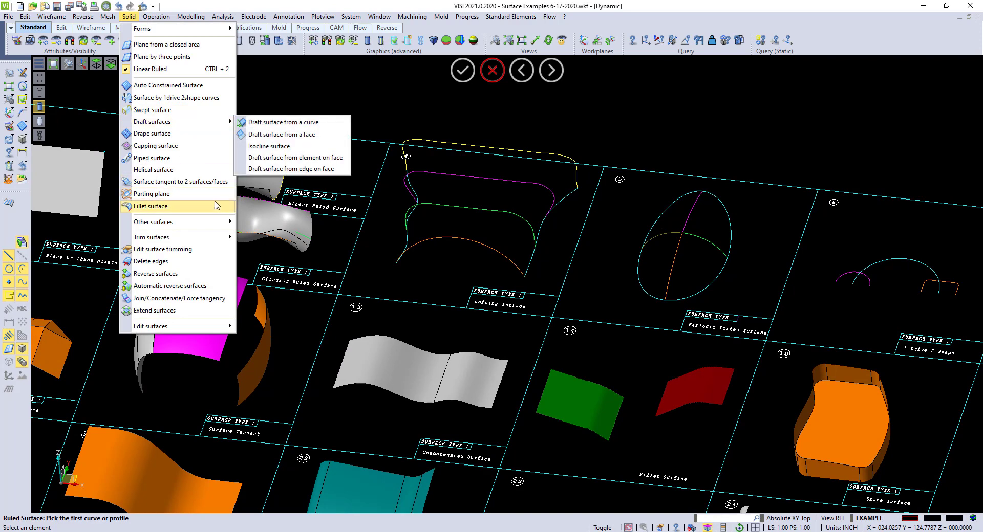
pyautogui.moveTo(217, 221)
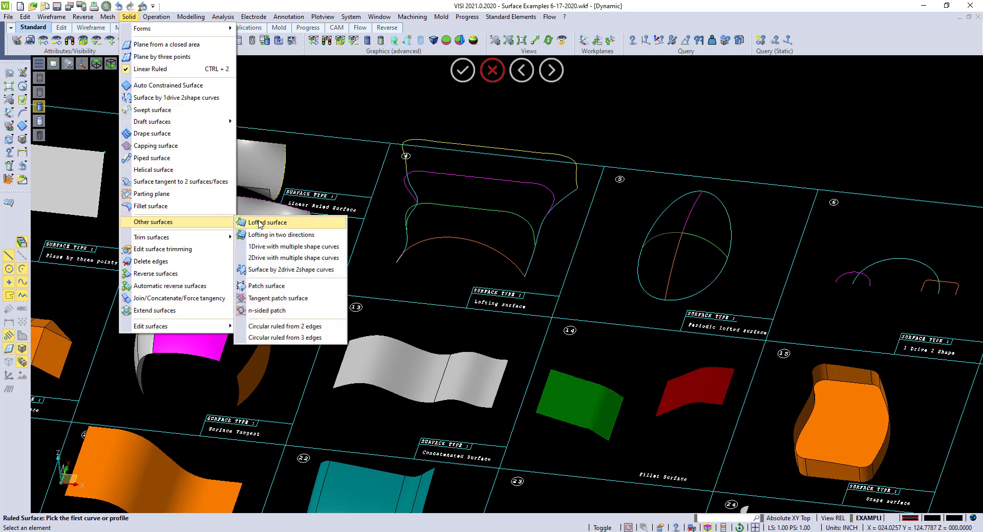
pyautogui.click(264, 235)
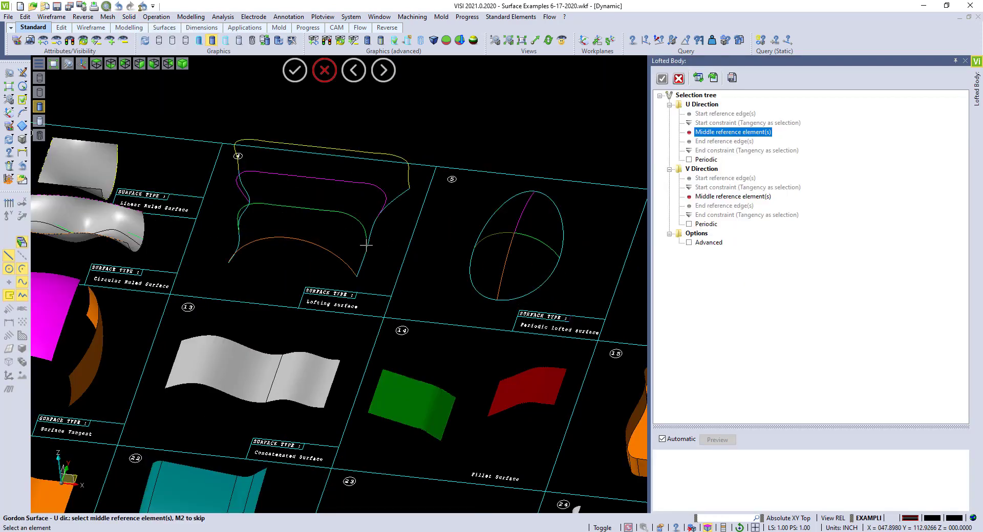
pyautogui.scroll(2, 338, 278)
pyautogui.scroll(-1, 346, 245)
pyautogui.moveTo(346, 245); pyautogui.dragTo(320, 249, button='middle')
pyautogui.click(379, 271)
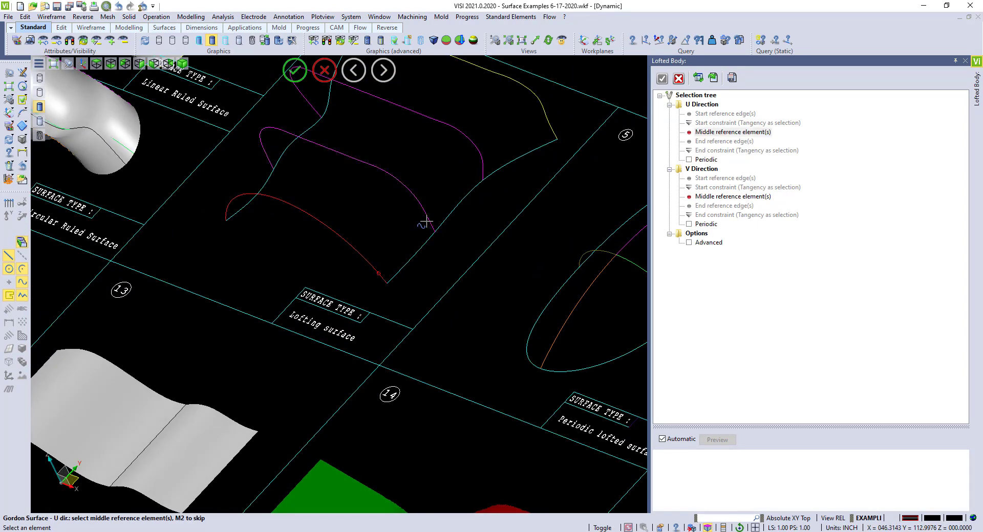
pyautogui.click(483, 169)
pyautogui.middleClick(496, 207)
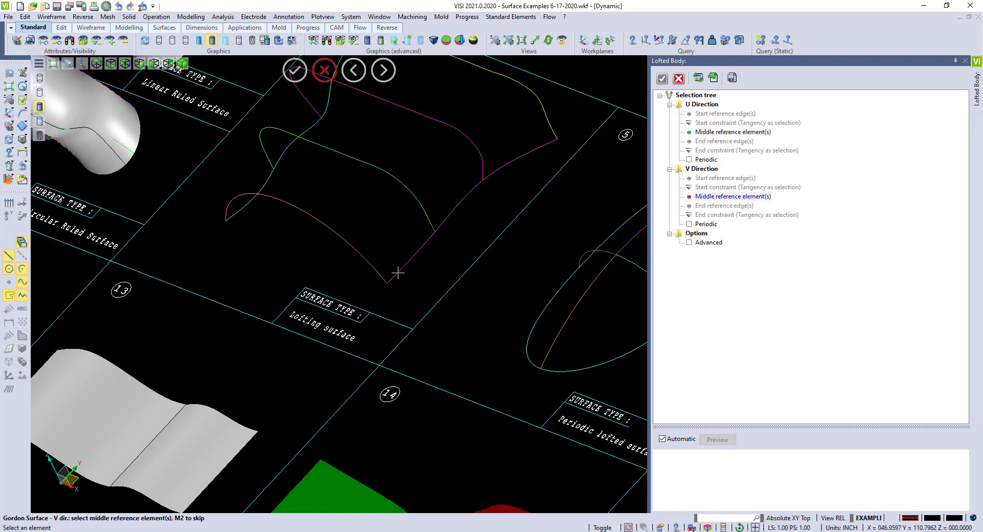
# Select the two side curves in cell 4 as V direction middle references and create the lofted surface
pyautogui.click(238, 210)
pyautogui.rightClick(287, 281)
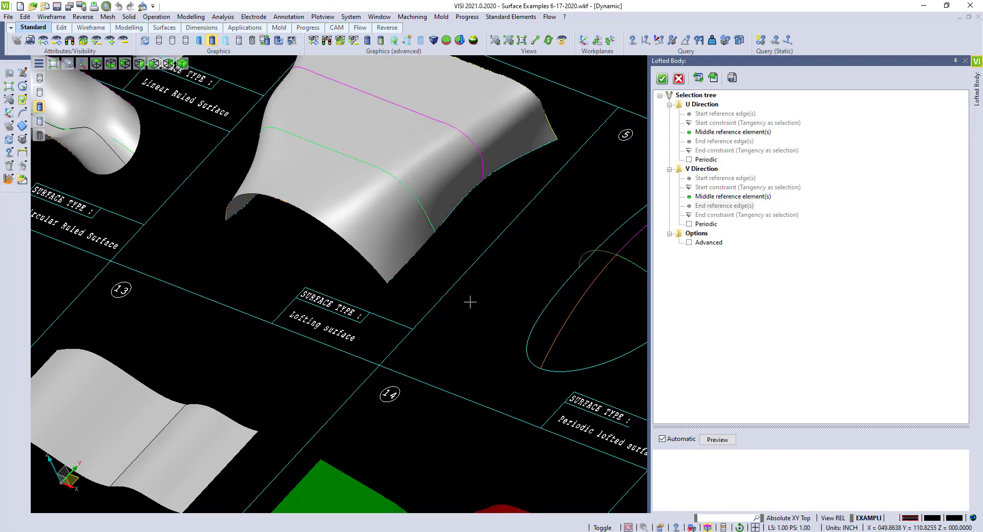
pyautogui.moveTo(443, 302); pyautogui.dragTo(517, 281, button='middle')
pyautogui.scroll(5, 235, 254)
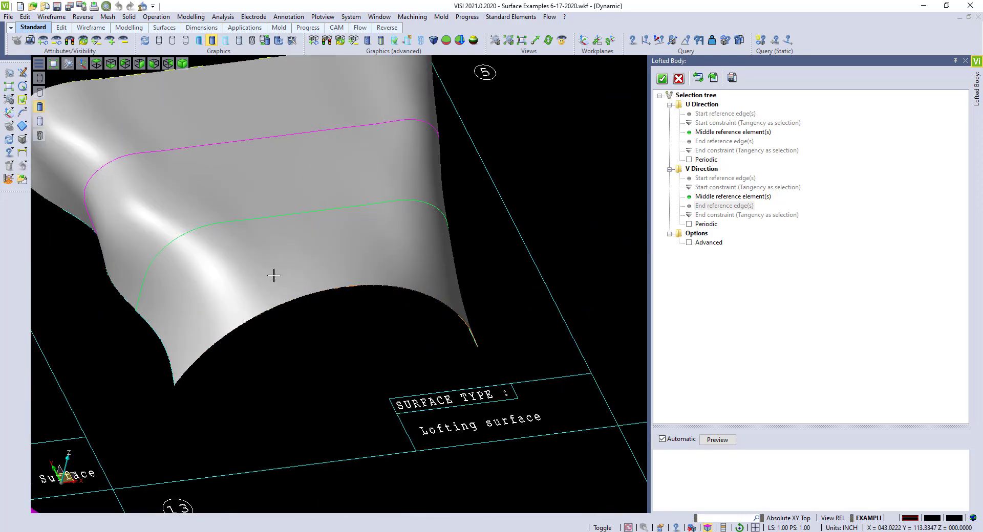
pyautogui.moveTo(272, 274); pyautogui.dragTo(242, 258, button='middle')
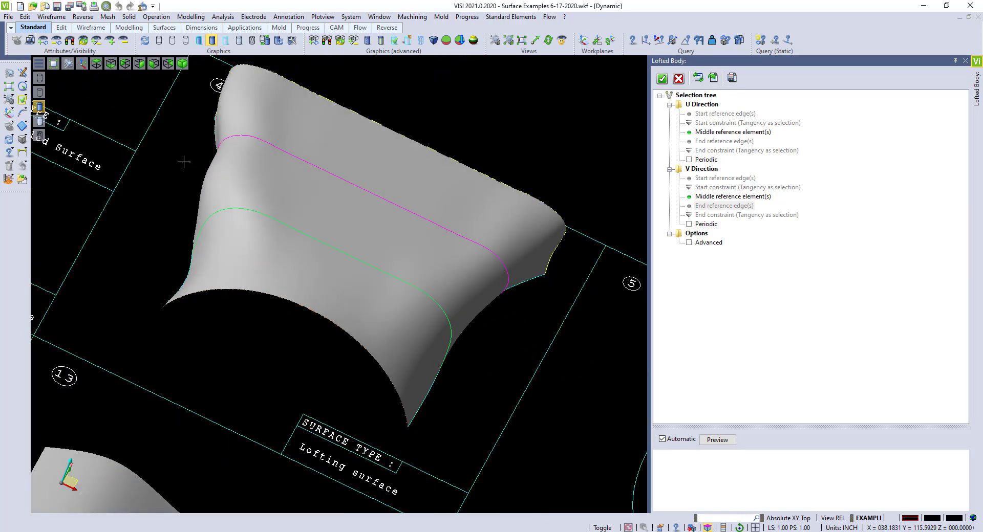
pyautogui.scroll(-3, 183, 162)
pyautogui.moveTo(302, 225); pyautogui.dragTo(333, 238, button='middle')
pyautogui.scroll(-5, 330, 224)
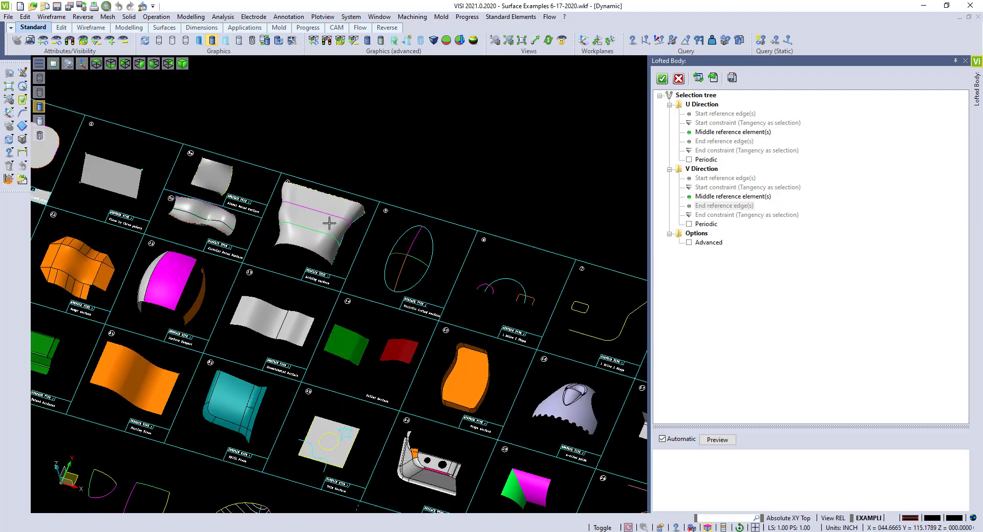
pyautogui.click(661, 79)
# Leave the loft command and start a 1 drive 2 shape surface with the bent open profile in cell 7 as the drive curve
pyautogui.scroll(6, 366, 261)
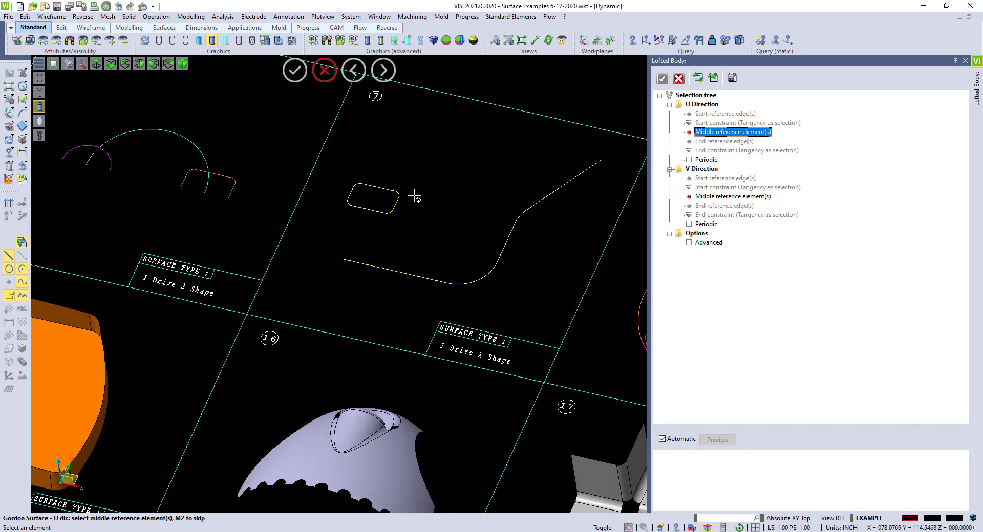
pyautogui.moveTo(390, 213); pyautogui.dragTo(431, 211, button='middle')
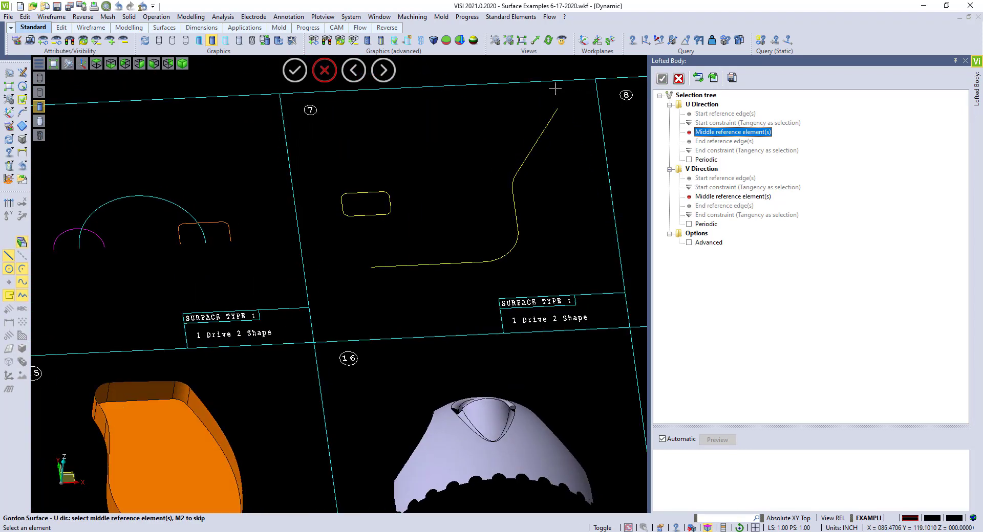
pyautogui.click(327, 73)
pyautogui.click(679, 78)
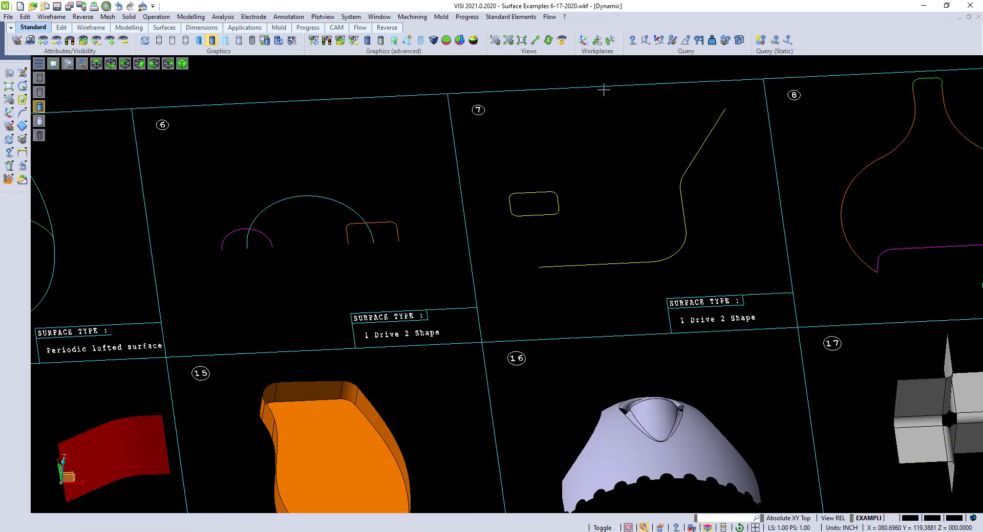
pyautogui.click(125, 18)
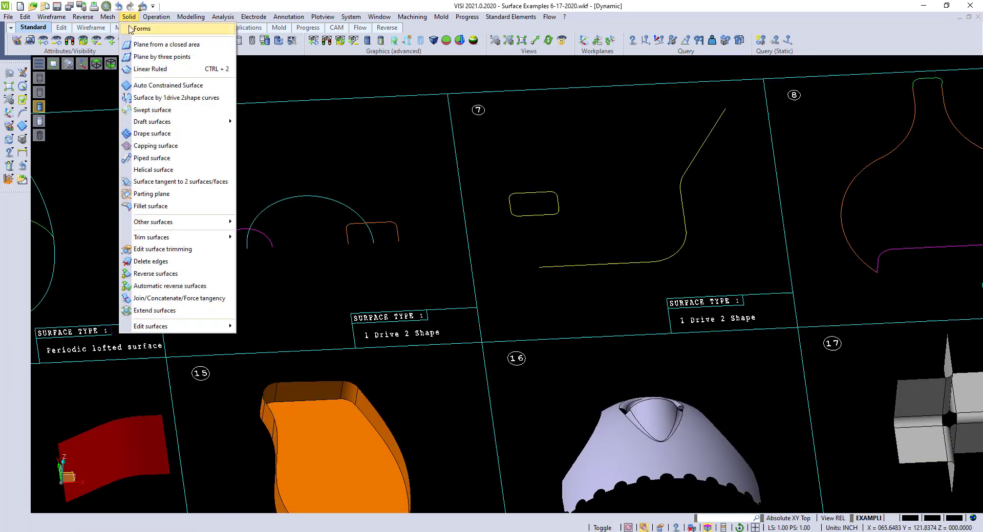
pyautogui.click(169, 98)
pyautogui.click(385, 265)
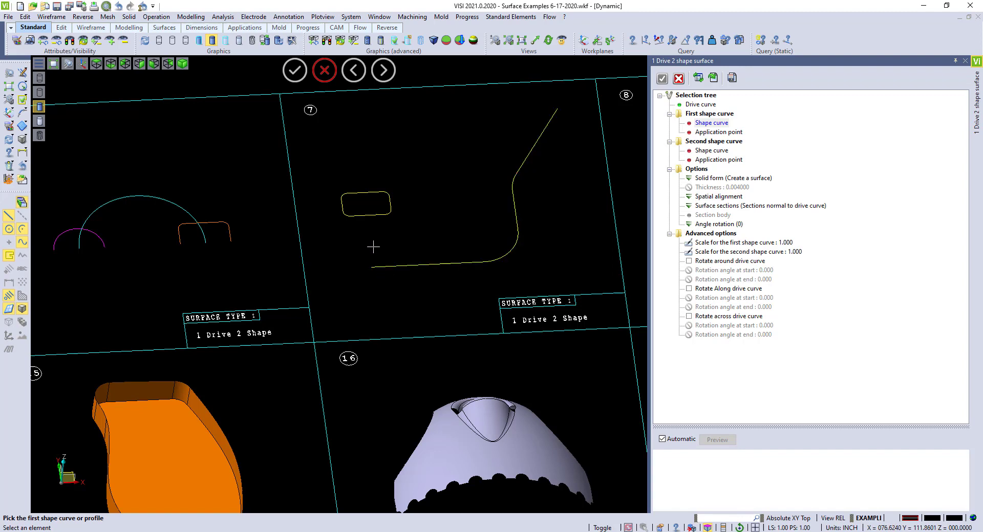
# Use the rounded rectangle in cell 7 as both first and second shape curve, each with an application point on its lower edge
pyautogui.click(381, 211)
pyautogui.click(367, 214)
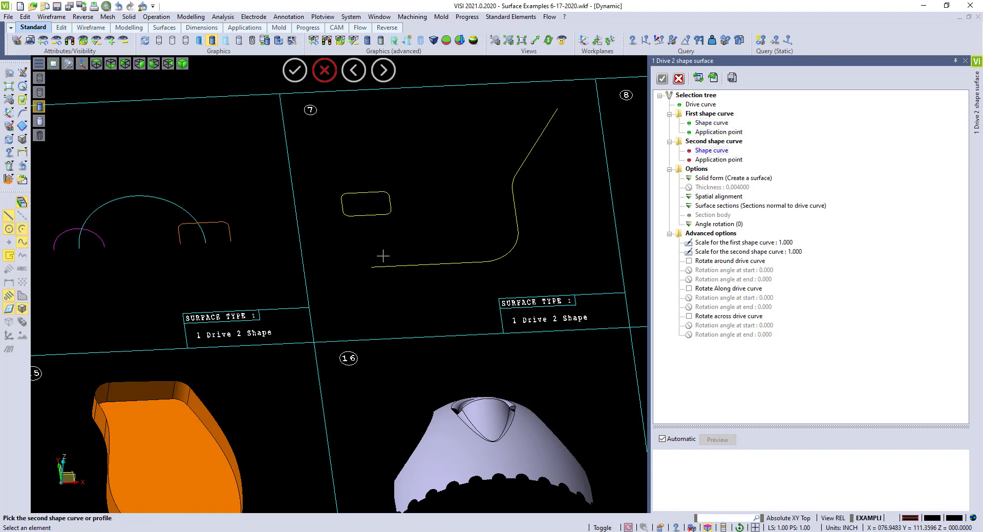
pyautogui.click(387, 214)
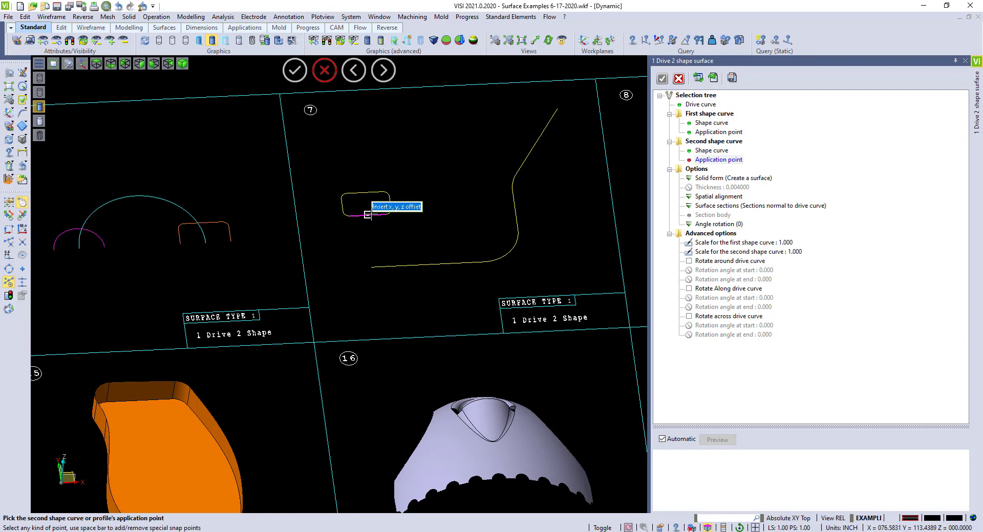
pyautogui.click(372, 239)
pyautogui.moveTo(414, 298)
pyautogui.mouseDown(button='middle')
pyautogui.moveTo(384, 276)
pyautogui.moveTo(469, 294)
pyautogui.moveTo(432, 285)
pyautogui.moveTo(401, 310)
pyautogui.mouseUp(button='middle')
pyautogui.scroll(3, 349, 221)
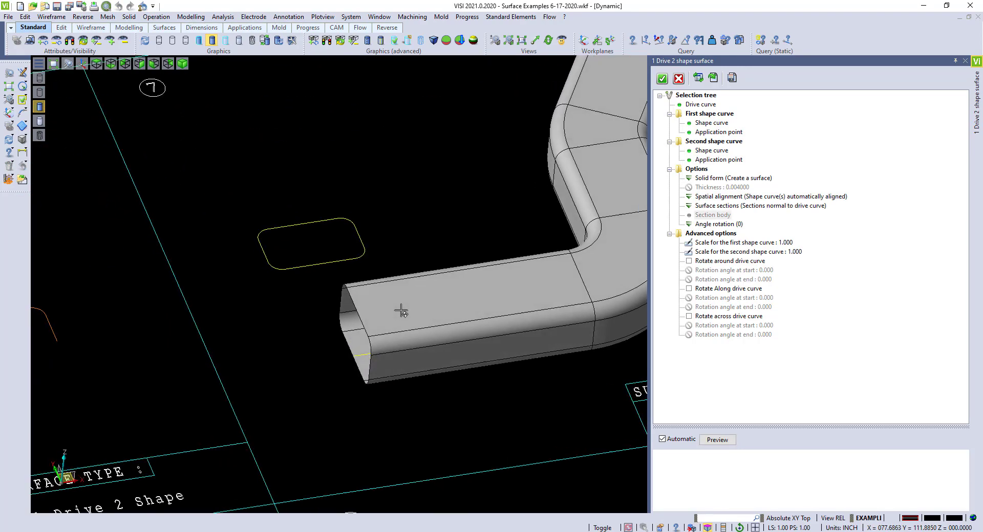
# Set the solid form of the cell 7 sweep to create a solid
pyautogui.scroll(-3, 355, 347)
pyautogui.scroll(4, 436, 349)
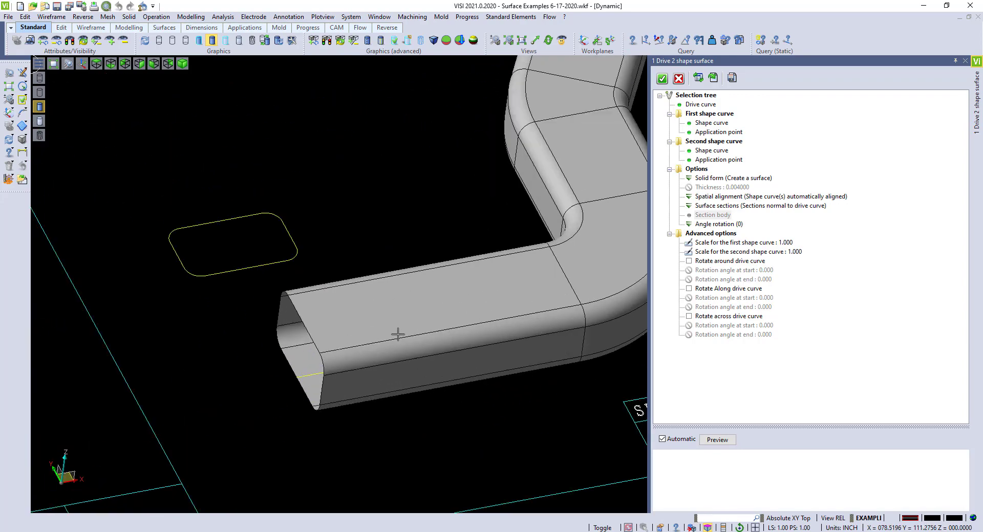
pyautogui.moveTo(395, 332)
pyautogui.mouseDown(button='middle')
pyautogui.moveTo(416, 316)
pyautogui.moveTo(464, 330)
pyautogui.moveTo(404, 316)
pyautogui.mouseUp(button='middle')
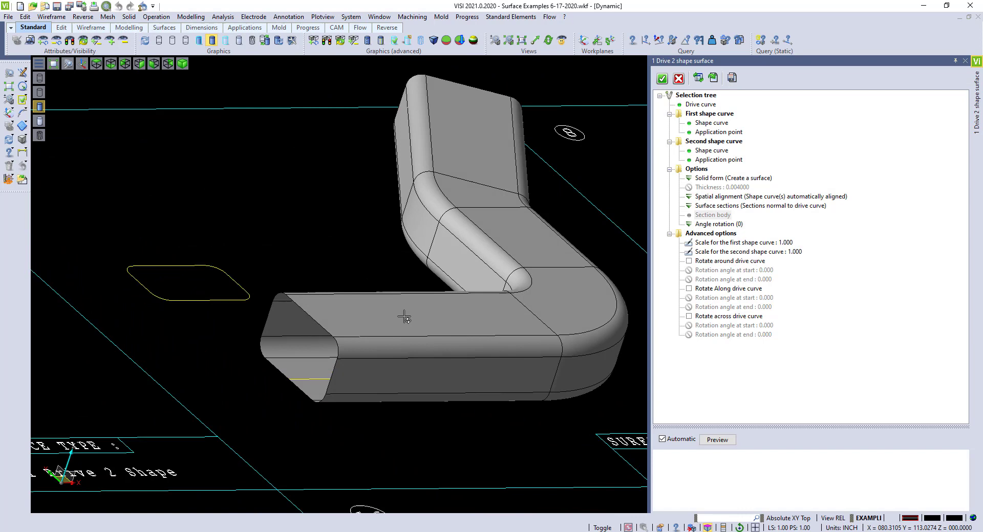
pyautogui.scroll(2, 405, 318)
pyautogui.click(688, 179)
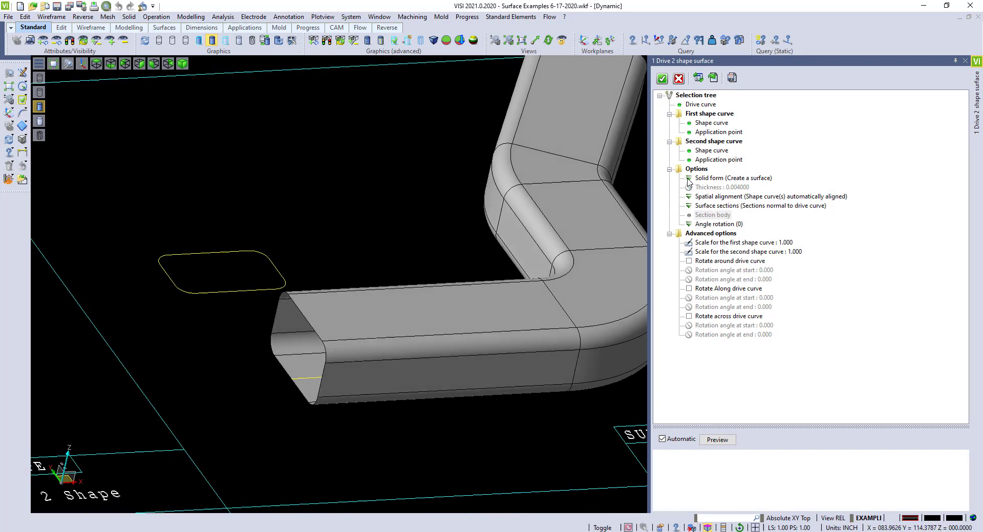
pyautogui.click(708, 208)
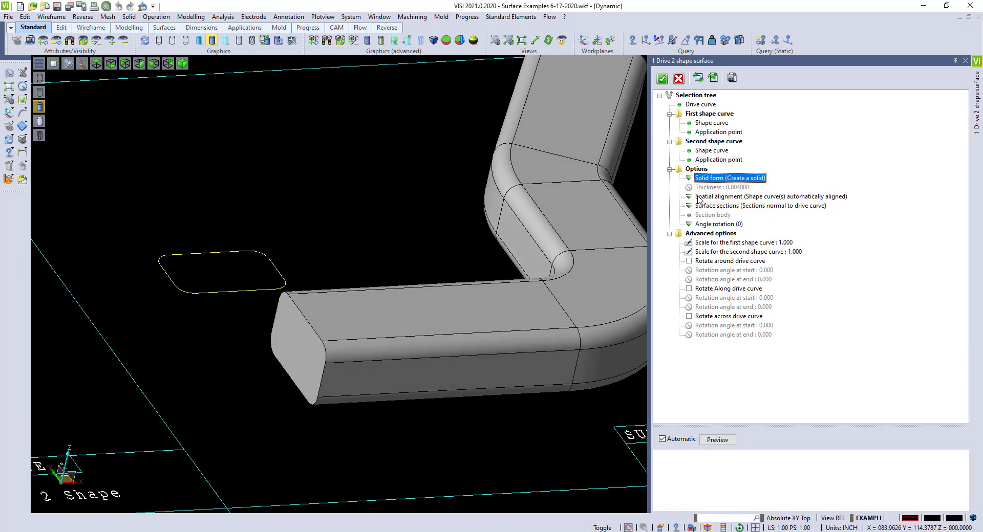
# Set the solid form to create a thick surface with a thickness of 0.125 and create the hollow tube in cell 7
pyautogui.click(689, 179)
pyautogui.click(709, 198)
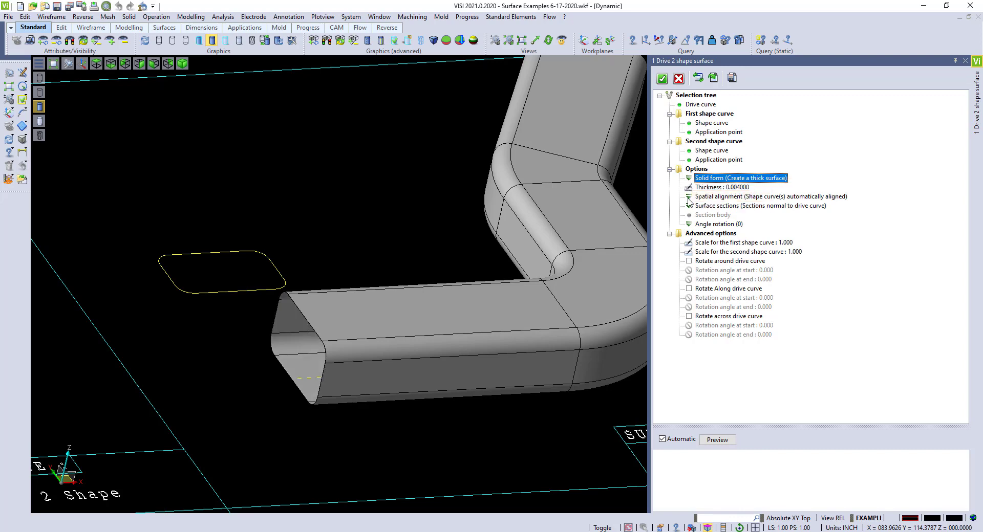
pyautogui.click(710, 188)
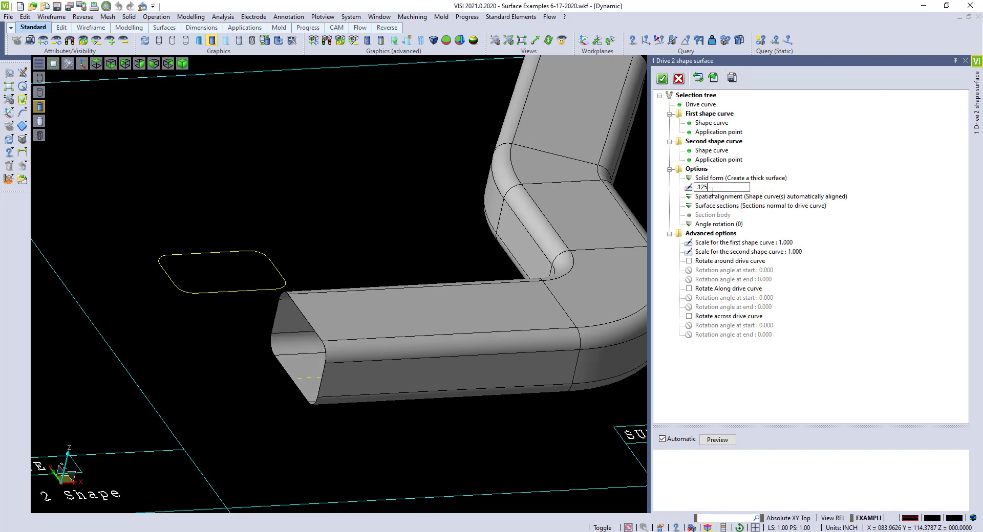
pyautogui.press('Return')
pyautogui.scroll(2, 415, 322)
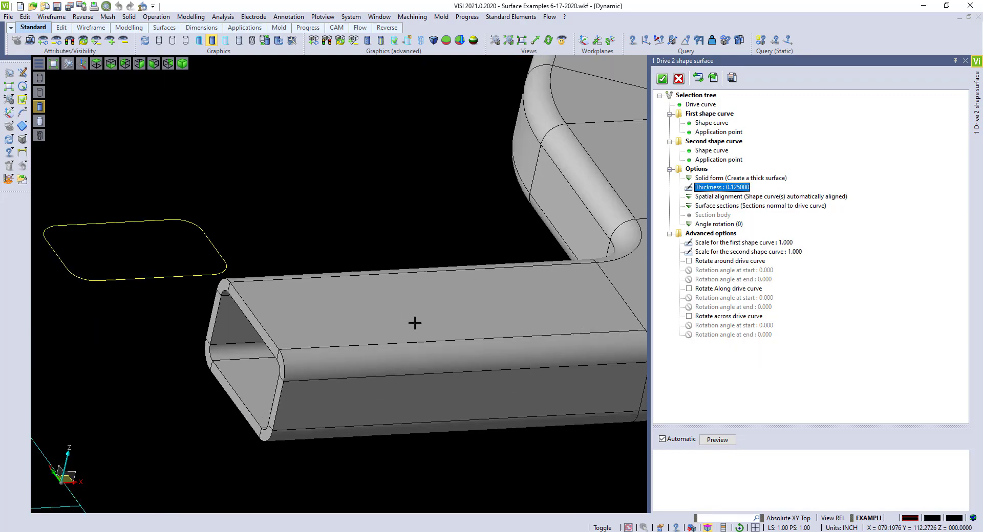
pyautogui.moveTo(329, 320); pyautogui.dragTo(371, 313, button='middle')
pyautogui.scroll(-2, 371, 313)
pyautogui.moveTo(383, 273)
pyautogui.mouseDown(button='middle')
pyautogui.moveTo(408, 253)
pyautogui.moveTo(382, 270)
pyautogui.mouseUp(button='middle')
pyautogui.scroll(-1, 362, 330)
pyautogui.scroll(-2, 361, 331)
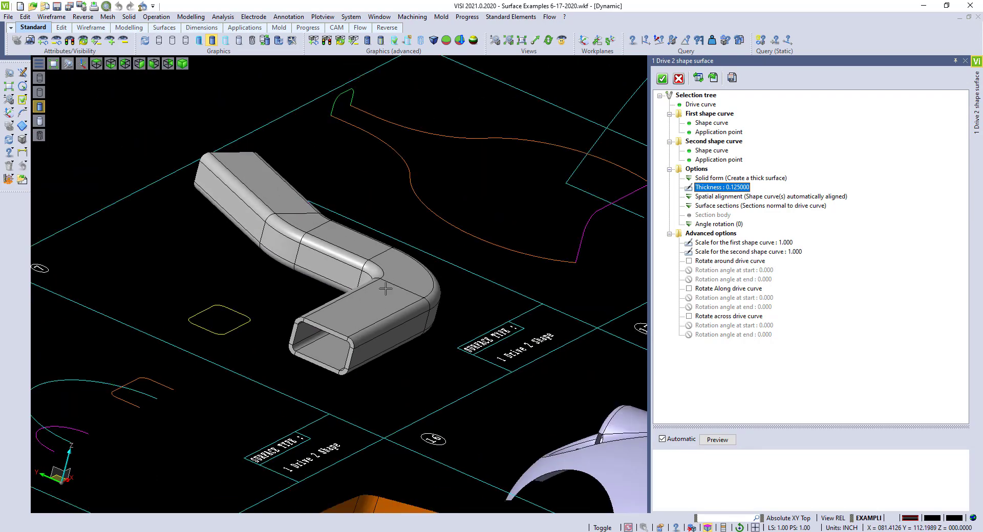
pyautogui.click(662, 77)
# Start a swept surface in cell 11 and select the small rounded corner edge between the two open side faces as the path
pyautogui.scroll(-4, 583, 153)
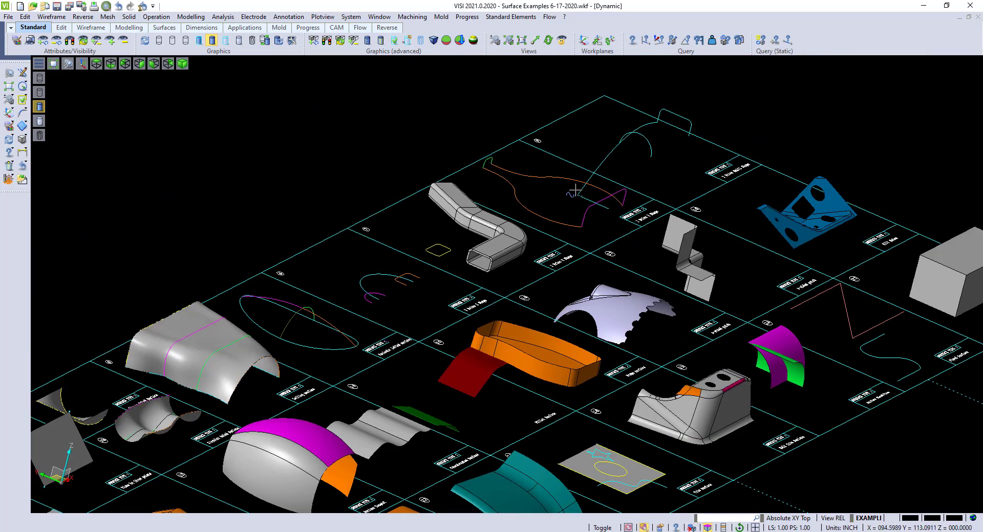
pyautogui.moveTo(575, 190); pyautogui.dragTo(560, 182, button='middle')
pyautogui.scroll(-4, 560, 182)
pyautogui.moveTo(469, 235); pyautogui.dragTo(554, 234, button='middle')
pyautogui.scroll(-2, 554, 234)
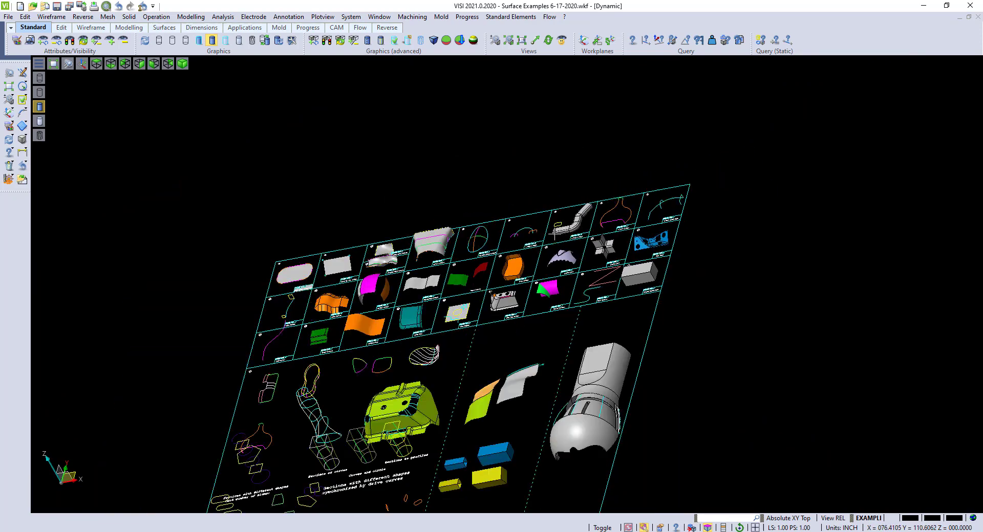
pyautogui.scroll(8, 477, 264)
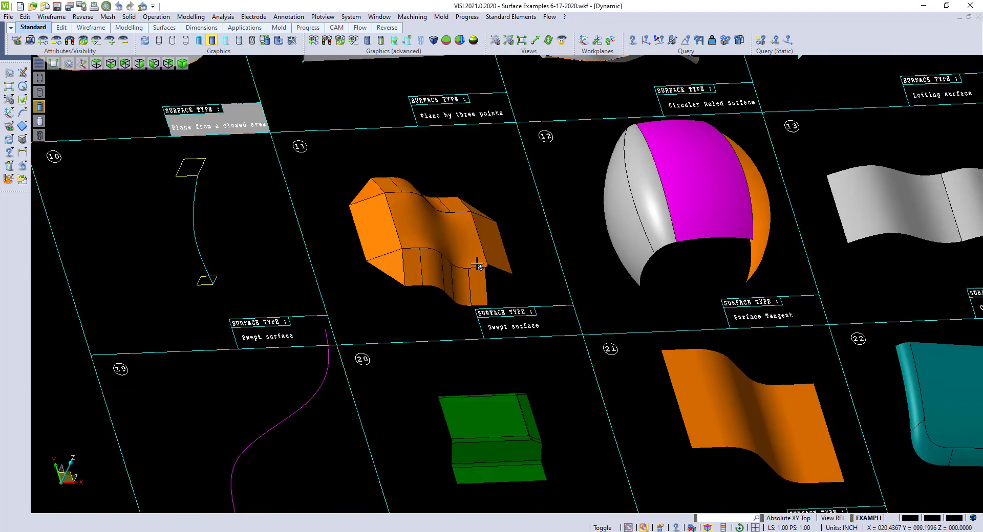
pyautogui.scroll(6, 477, 264)
pyautogui.click(129, 16)
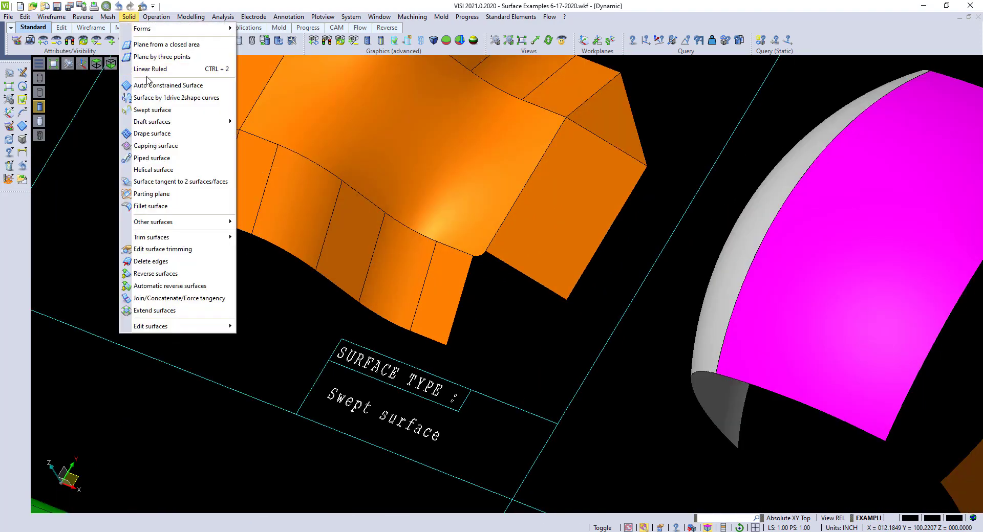
pyautogui.click(154, 114)
pyautogui.scroll(4, 302, 233)
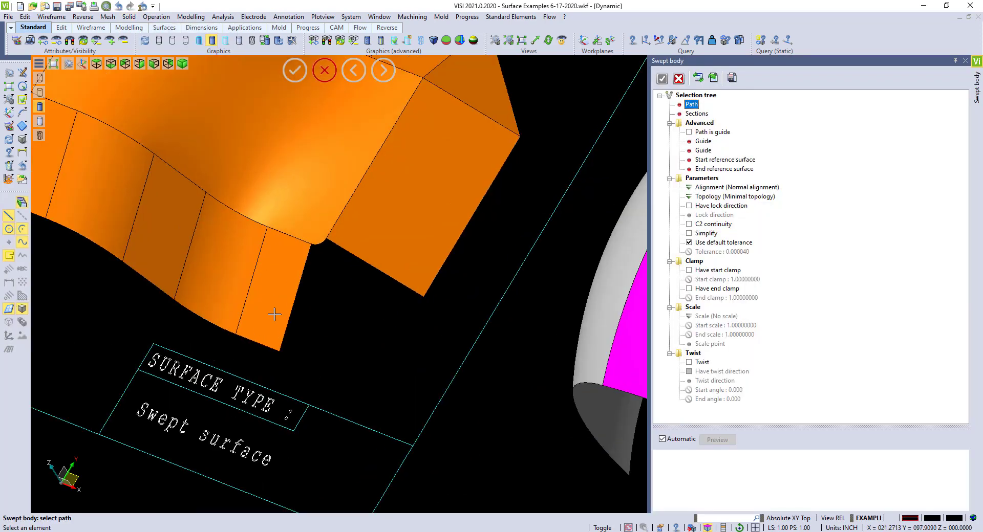
pyautogui.scroll(2, 227, 229)
pyautogui.moveTo(346, 268); pyautogui.dragTo(398, 210, button='middle')
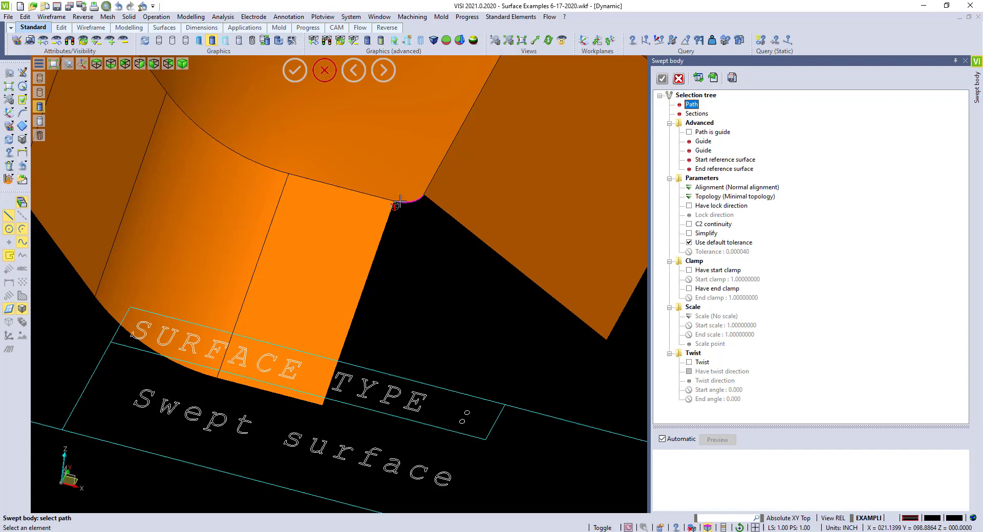
pyautogui.click(400, 200)
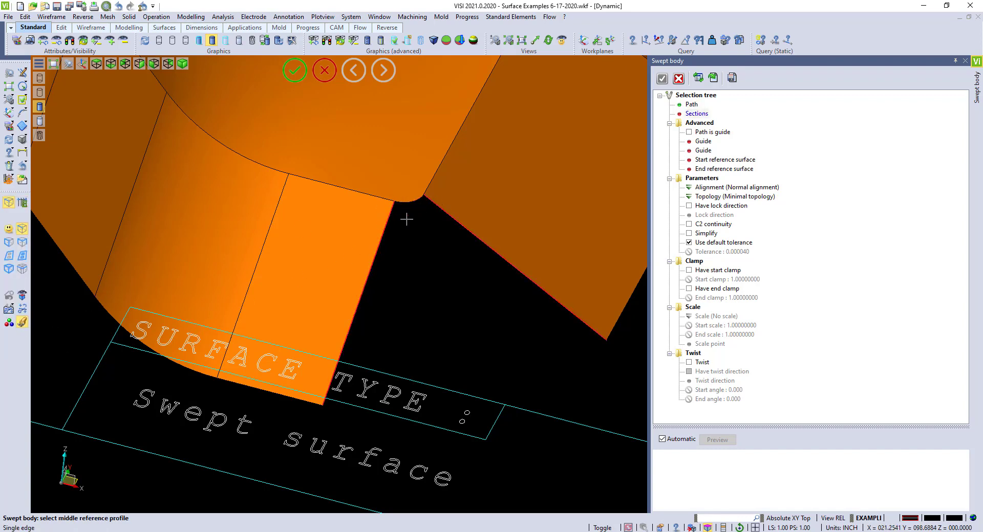
# Create the swept surface from the two open side edges at the cell 11 corner as sections and leave the command
pyautogui.scroll(-1, 407, 220)
pyautogui.rightClick(603, 365)
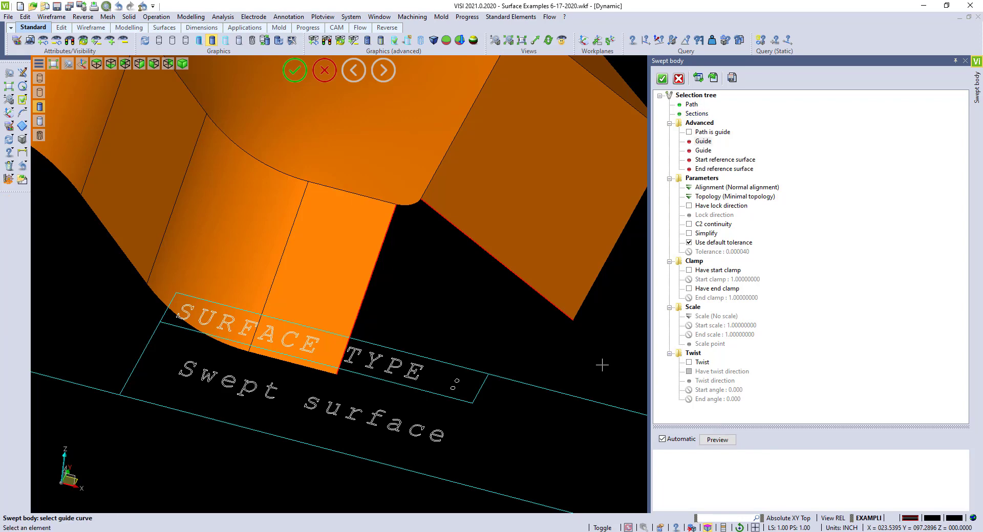
pyautogui.click(711, 440)
pyautogui.moveTo(462, 282)
pyautogui.mouseDown(button='middle')
pyautogui.moveTo(456, 270)
pyautogui.moveTo(476, 280)
pyautogui.moveTo(489, 318)
pyautogui.moveTo(474, 325)
pyautogui.moveTo(465, 317)
pyautogui.moveTo(472, 292)
pyautogui.mouseUp(button='middle')
pyautogui.click(661, 78)
pyautogui.scroll(-6, 514, 104)
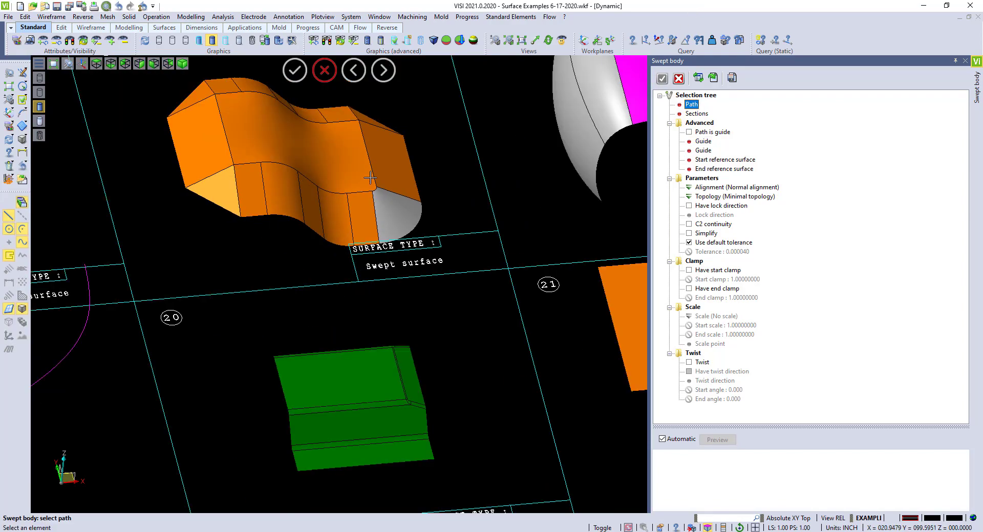
pyautogui.scroll(-4, 373, 186)
pyautogui.moveTo(515, 103); pyautogui.dragTo(341, 214, button='middle')
pyautogui.scroll(5, 563, 154)
pyautogui.scroll(-3, 307, 202)
pyautogui.scroll(4, 238, 217)
pyautogui.scroll(3, 340, 214)
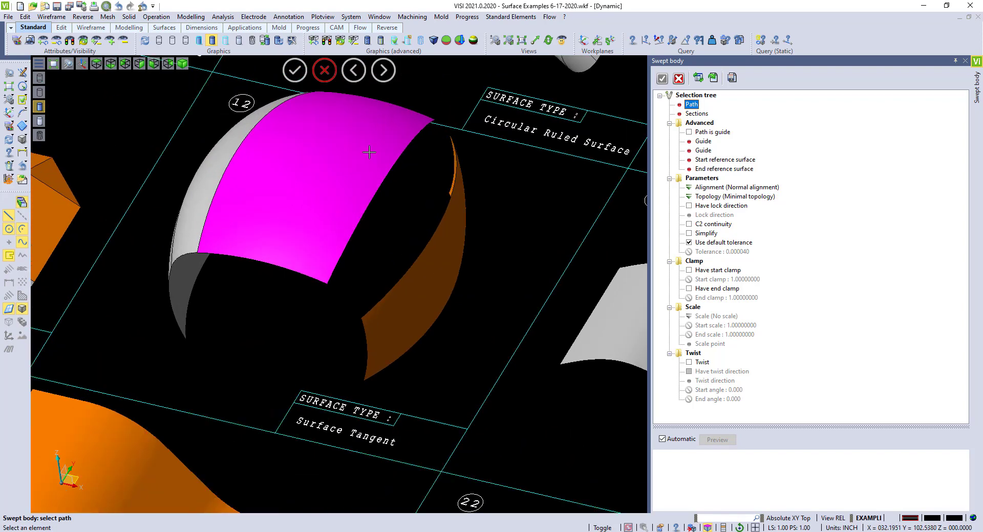
pyautogui.click(678, 78)
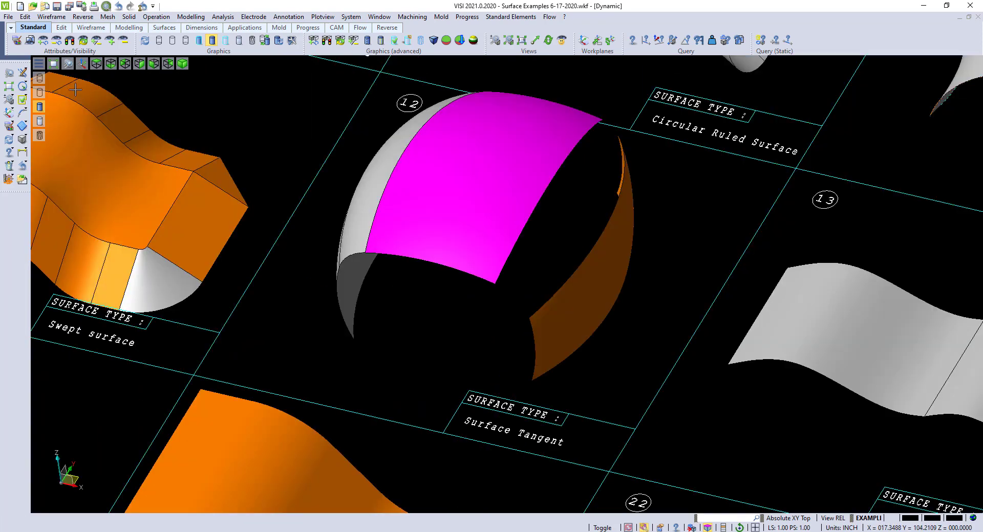
# Create a surface tangent to the facing edges of the magenta and brown surfaces in cell 12 and finish the command
pyautogui.click(131, 17)
pyautogui.click(173, 182)
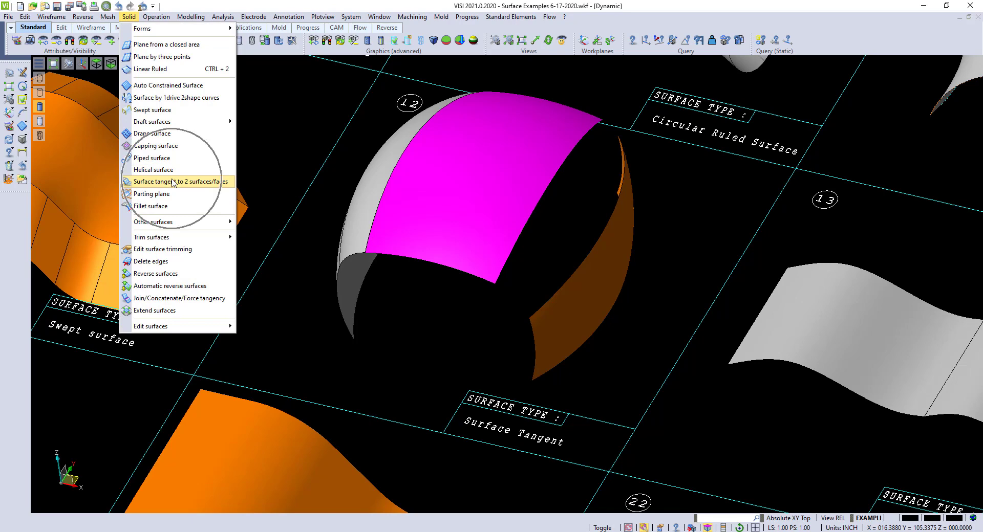
pyautogui.click(505, 259)
pyautogui.click(536, 308)
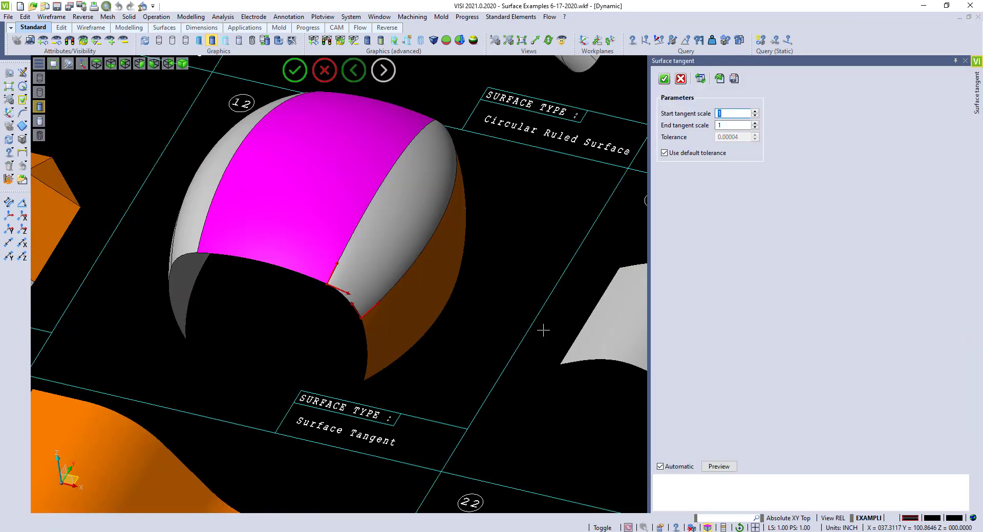
pyautogui.rightClick(535, 278)
pyautogui.scroll(-5, 409, 279)
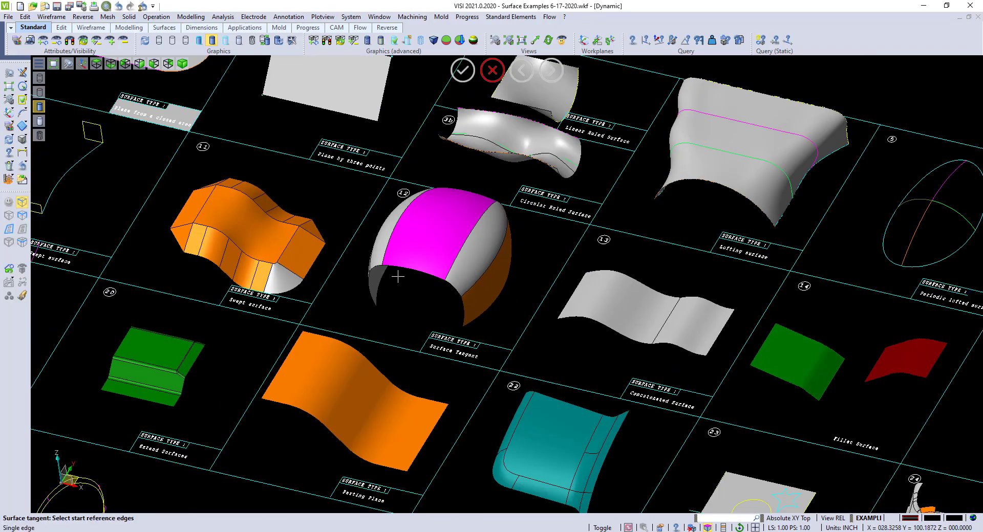
pyautogui.scroll(5, 409, 279)
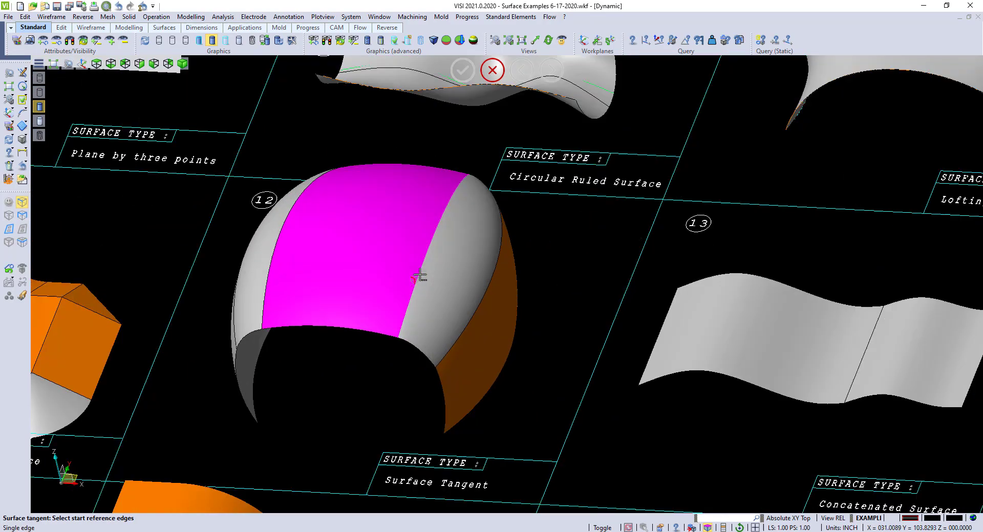
pyautogui.scroll(-5, 487, 293)
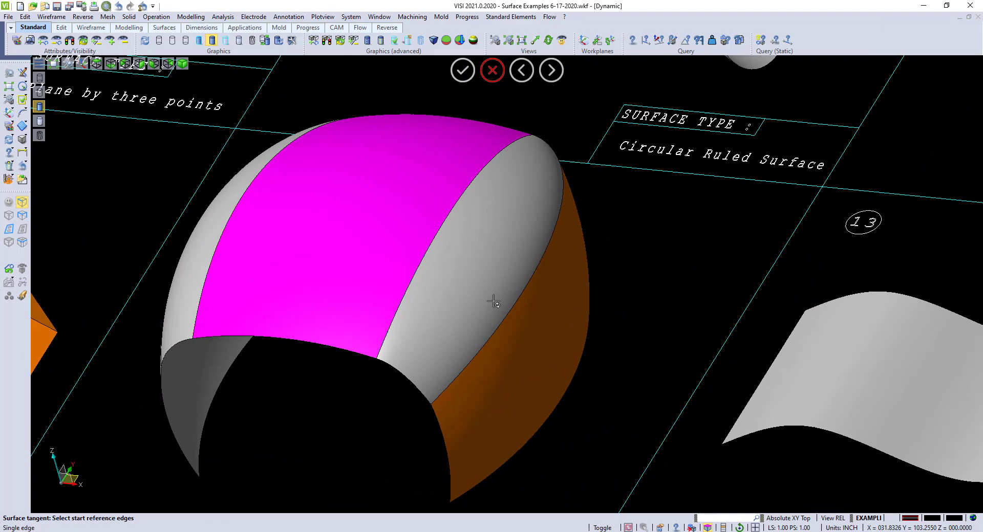
pyautogui.scroll(5, 552, 235)
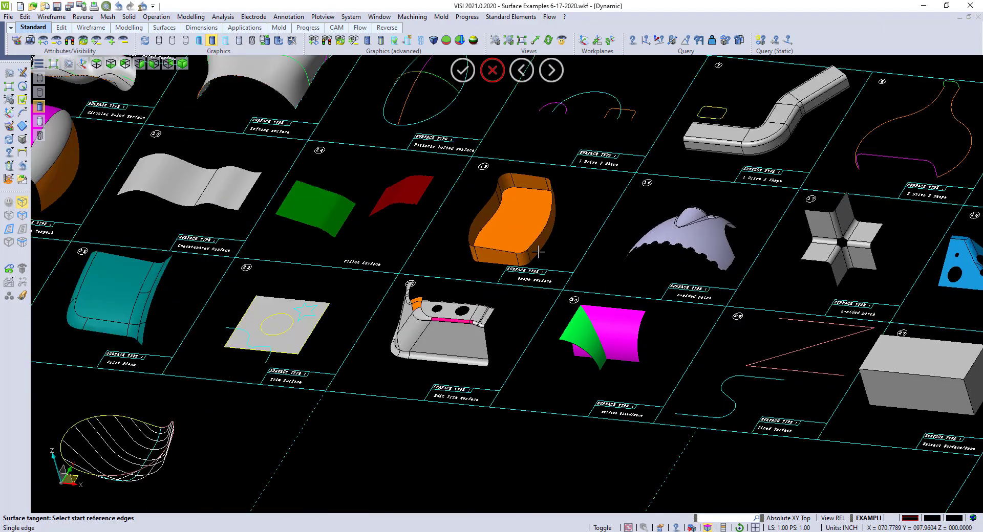
pyautogui.scroll(3, 552, 235)
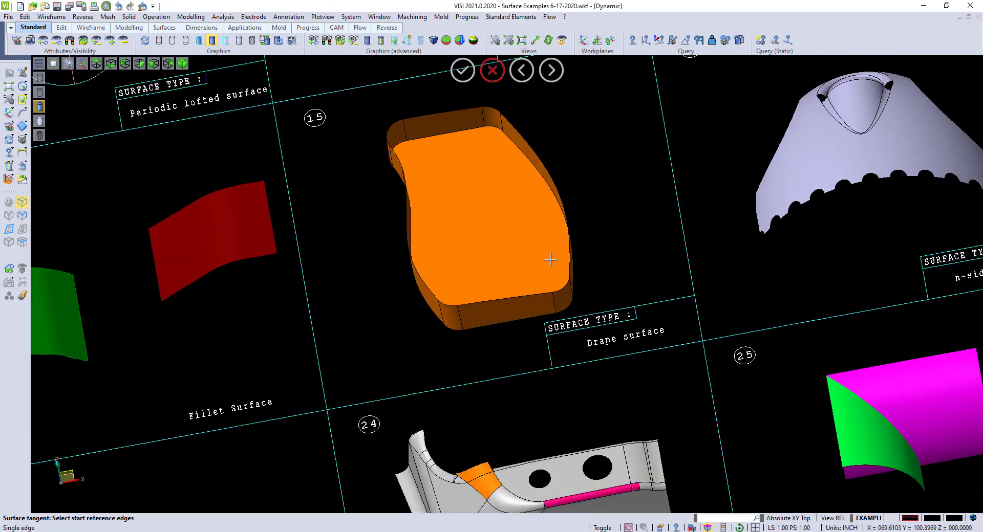
pyautogui.moveTo(551, 259)
pyautogui.mouseDown(button='middle')
pyautogui.moveTo(559, 230)
pyautogui.moveTo(545, 245)
pyautogui.mouseUp(button='middle')
pyautogui.click(489, 74)
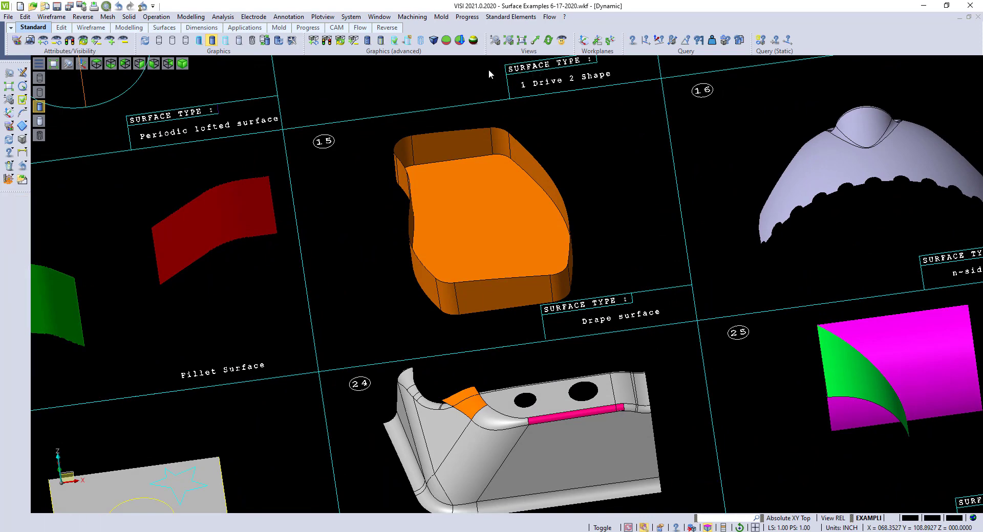
# Start a drape surface in cell 15 and select the upper open boundary of the orange walls by a single edge
pyautogui.click(129, 17)
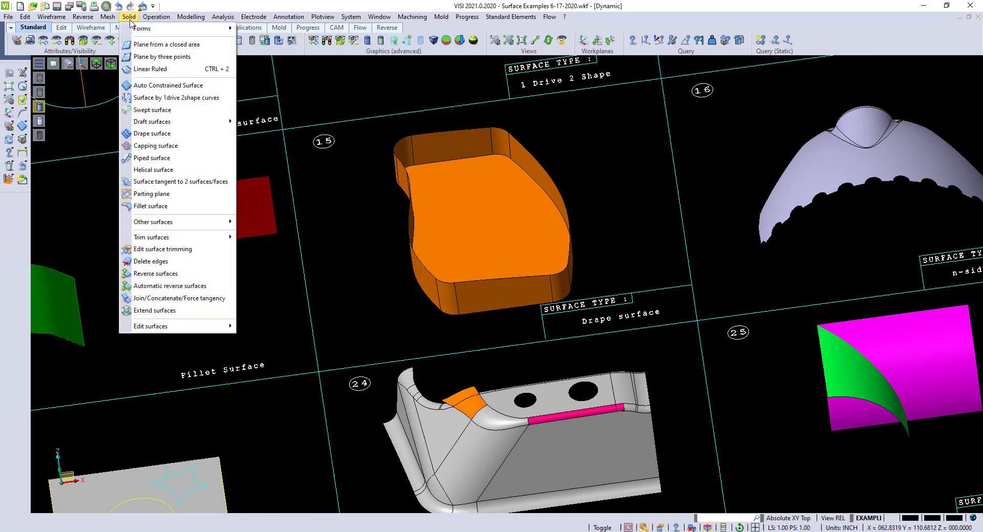
pyautogui.click(157, 133)
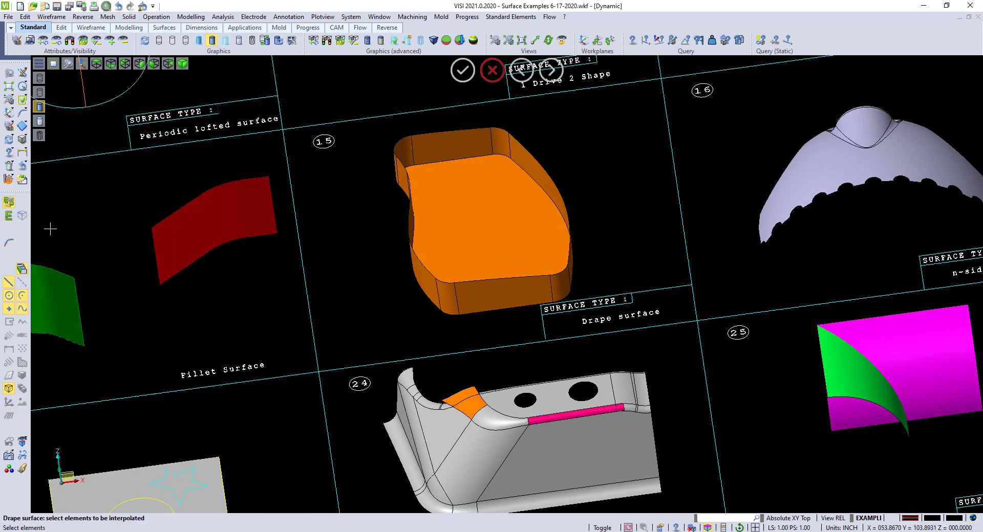
pyautogui.click(22, 217)
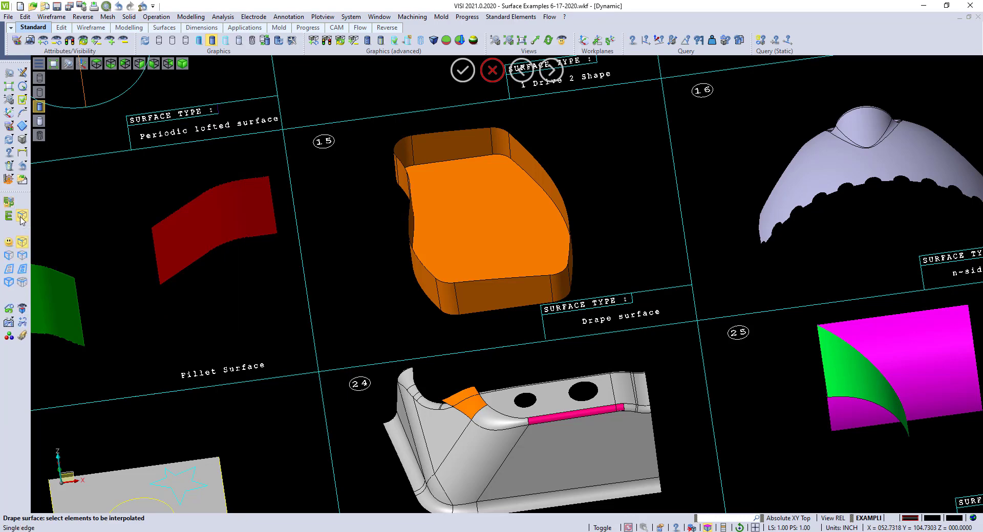
pyautogui.click(403, 136)
pyautogui.click(418, 158)
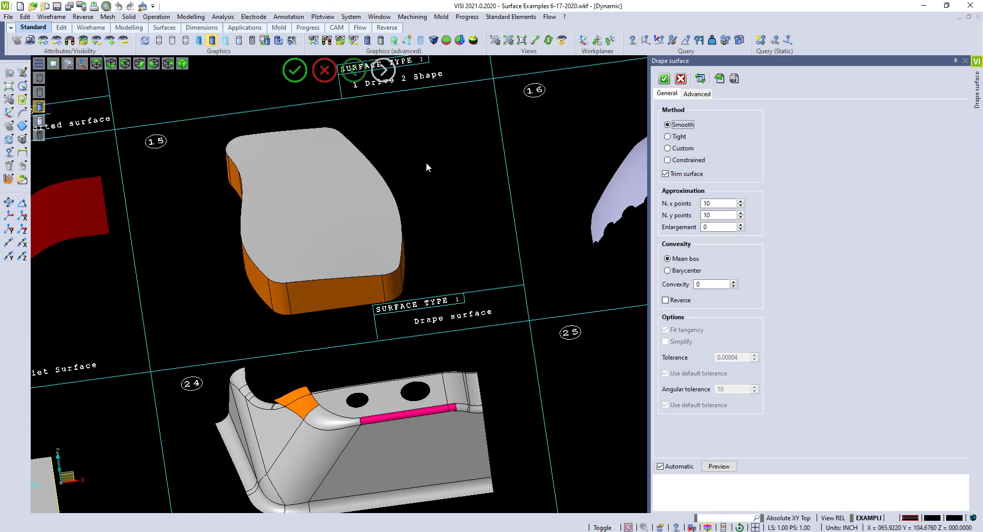
# Check the drape preview at the rounded corner and try the Custom and Constrained methods before returning to Smooth
pyautogui.moveTo(317, 262); pyautogui.dragTo(331, 256, button='middle')
pyautogui.scroll(3, 185, 189)
pyautogui.moveTo(184, 189); pyautogui.dragTo(124, 248, button='middle')
pyautogui.scroll(1, 66, 250)
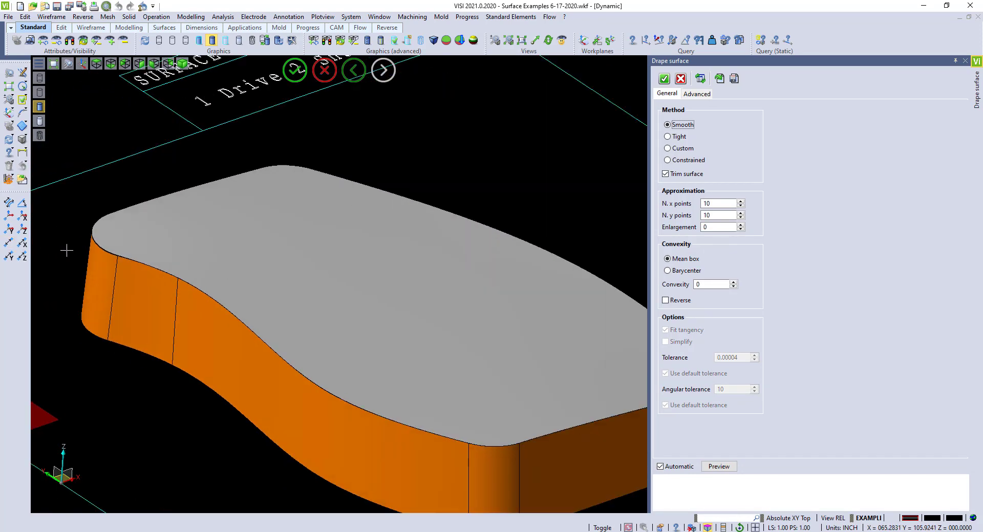
pyautogui.scroll(3, 67, 250)
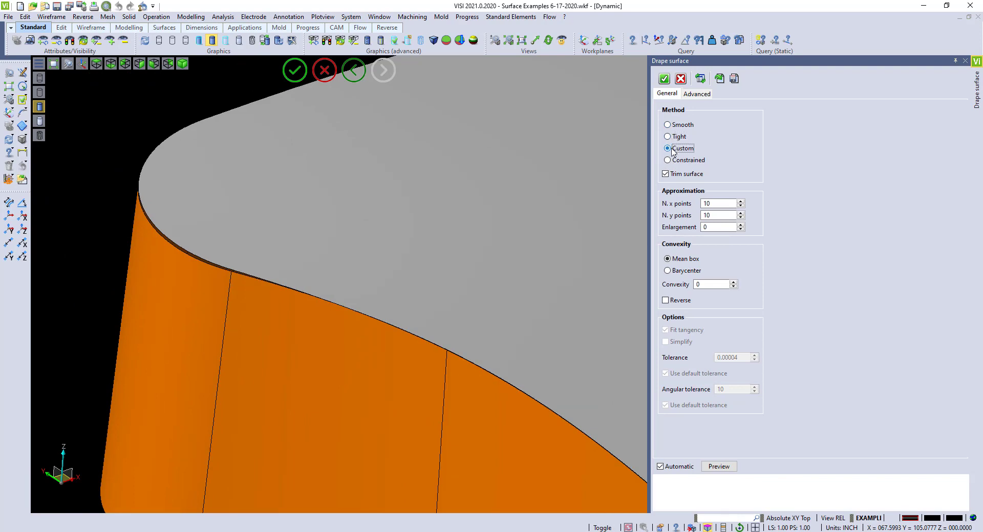
pyautogui.click(668, 160)
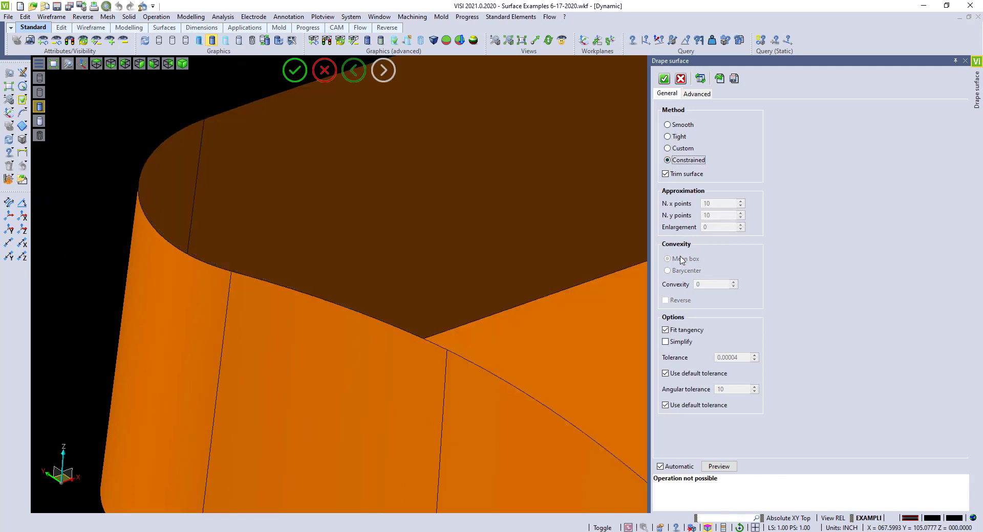
pyautogui.click(679, 126)
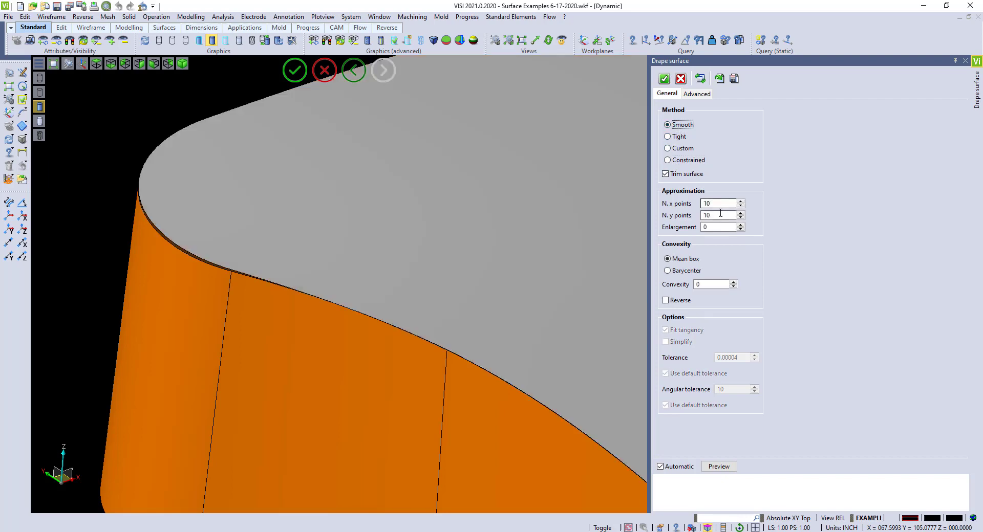
# Set the drape surface's N. x points and N. y points to 150, check the fit along the edges and create the surface
pyautogui.moveTo(715, 203); pyautogui.dragTo(680, 190)
pyautogui.click(716, 215)
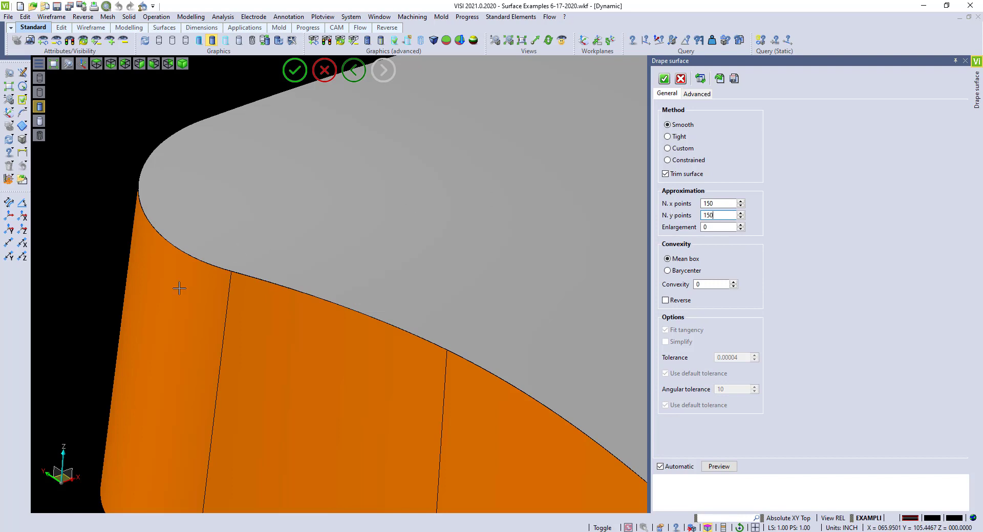
pyautogui.scroll(5, 179, 288)
pyautogui.scroll(1, 223, 218)
pyautogui.moveTo(223, 218); pyautogui.dragTo(162, 200, button='middle')
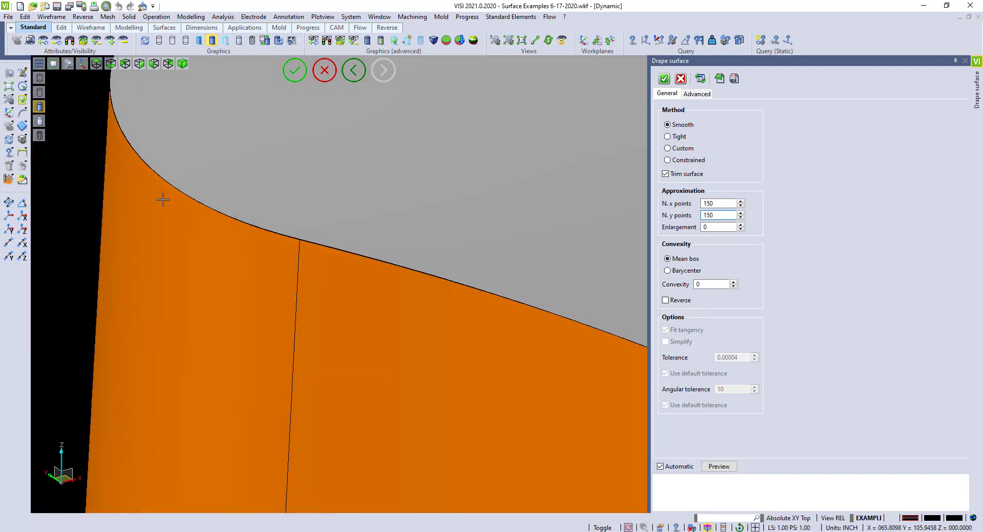
pyautogui.scroll(-5, 162, 200)
pyautogui.moveTo(450, 286); pyautogui.dragTo(391, 277, button='middle')
pyautogui.scroll(8, 542, 278)
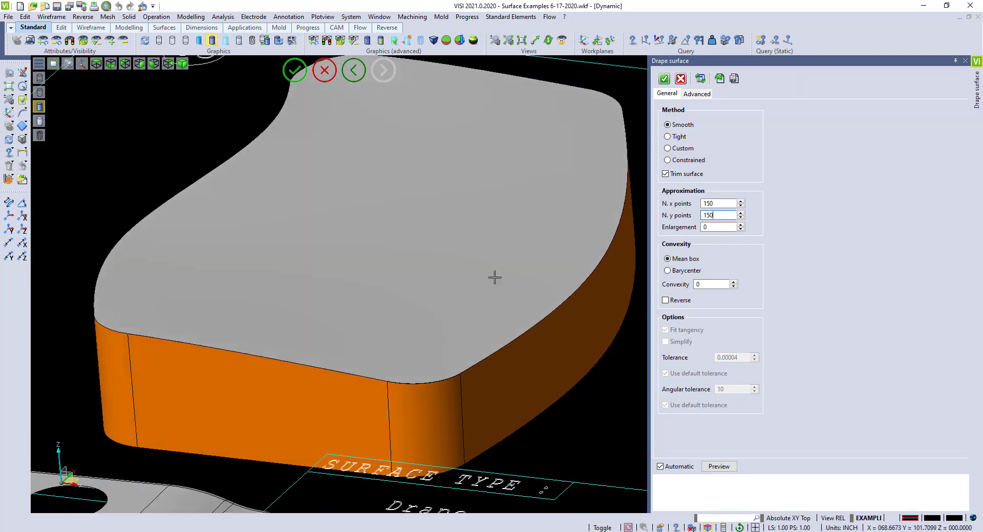
pyautogui.scroll(-2, 495, 278)
pyautogui.click(664, 79)
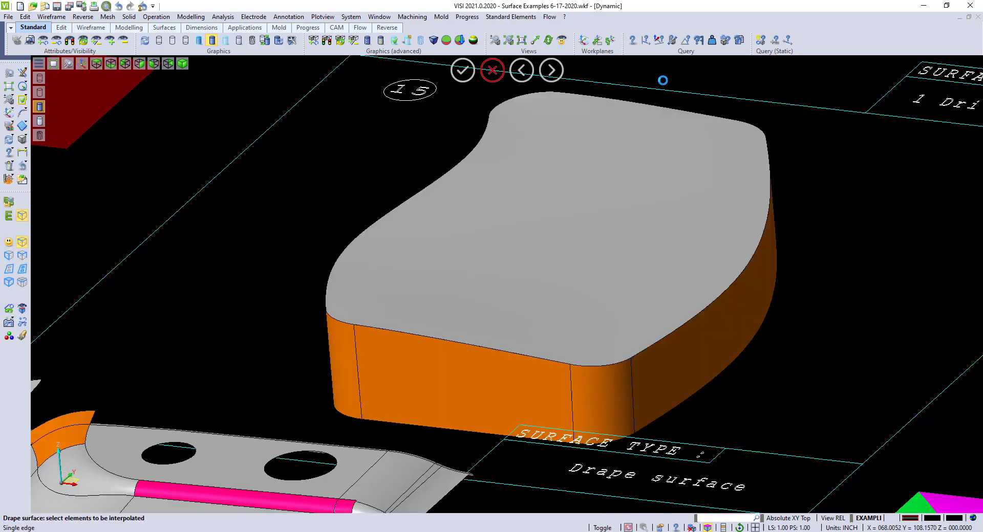
# Leave the drape command and start an n-sided patch with single-edge selection for the part in cell 16
pyautogui.scroll(-6, 687, 175)
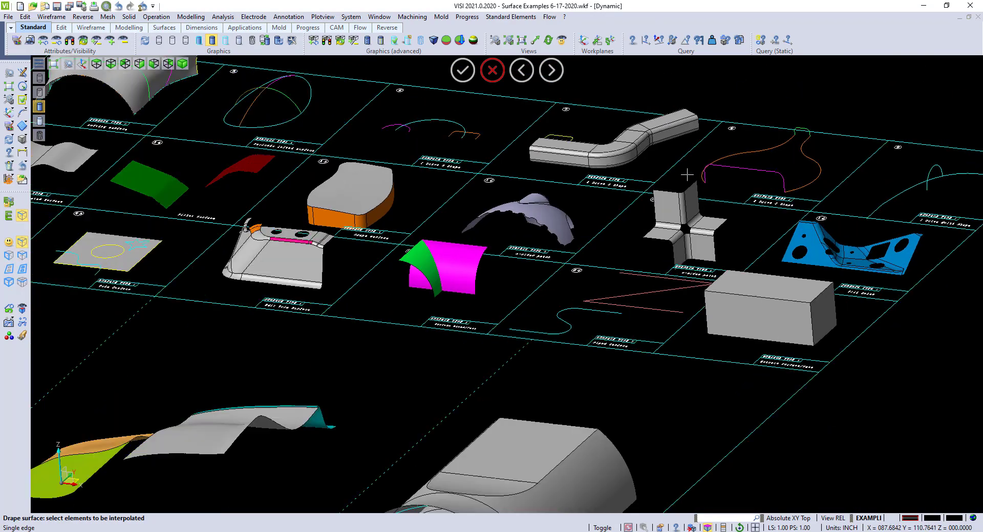
pyautogui.moveTo(687, 174); pyautogui.dragTo(509, 263, button='middle')
pyautogui.scroll(-5, 509, 263)
pyautogui.scroll(5, 653, 202)
pyautogui.scroll(8, 653, 203)
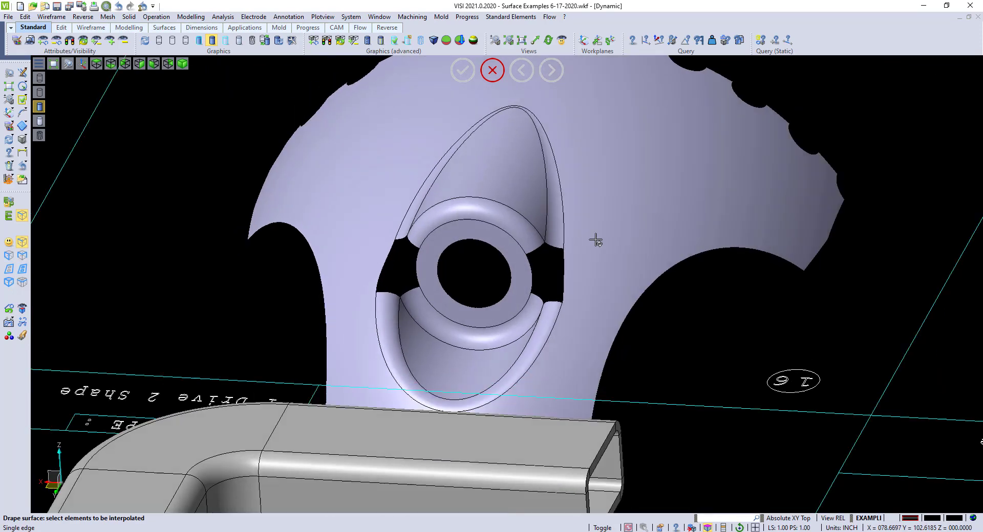
pyautogui.moveTo(595, 240); pyautogui.dragTo(589, 243, button='middle')
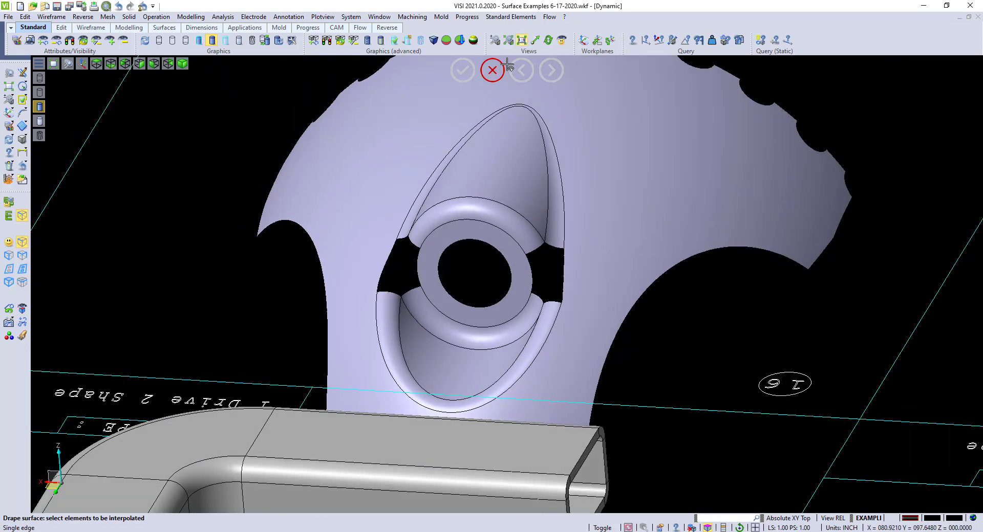
pyautogui.click(492, 71)
pyautogui.click(128, 17)
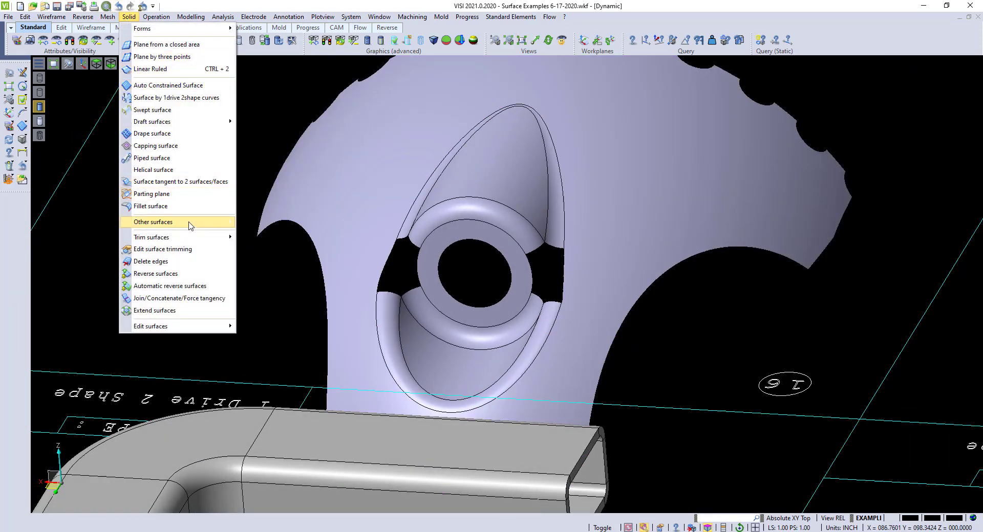
pyautogui.moveTo(190, 224)
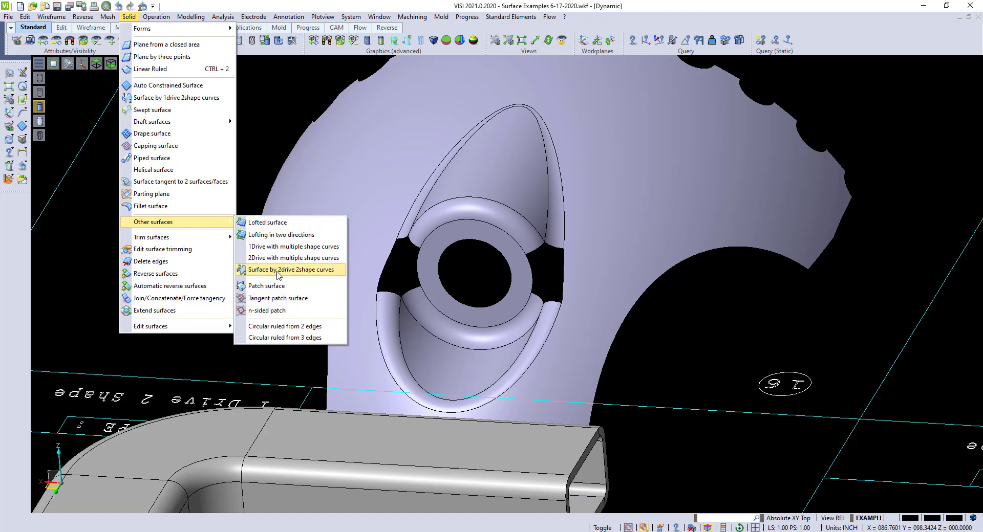
pyautogui.click(276, 311)
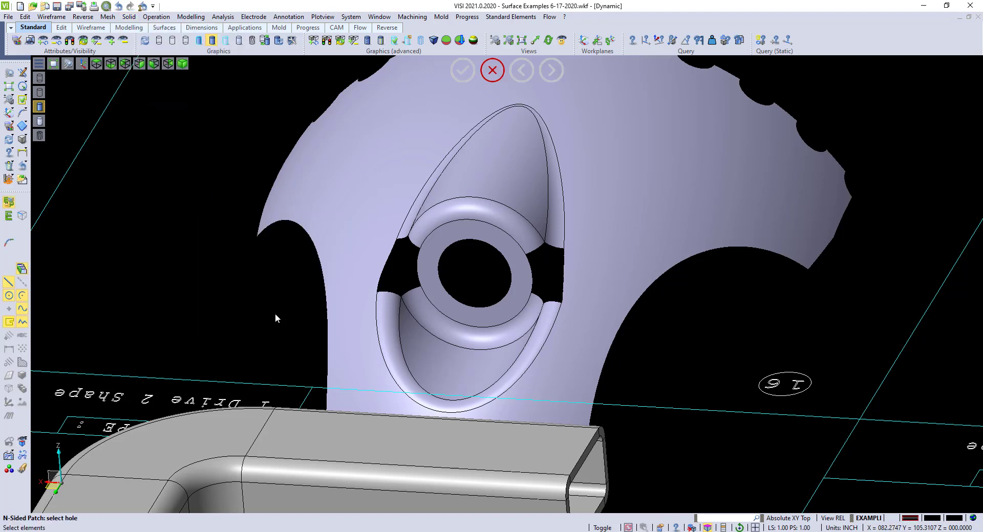
pyautogui.click(22, 217)
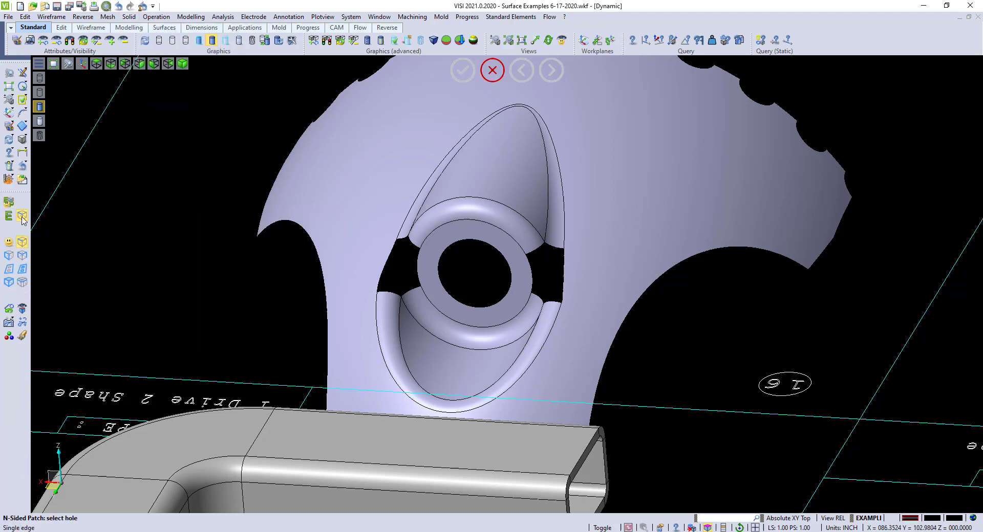
# Create an n-sided patch from the boundary of the first open gap beside the central ring in cell 16
pyautogui.click(389, 262)
pyautogui.click(405, 283)
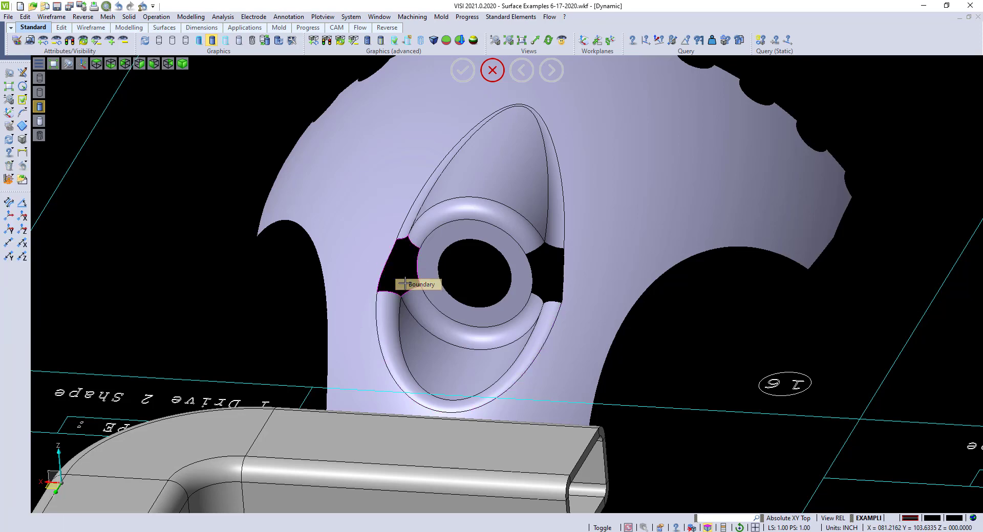
pyautogui.scroll(2, 173, 271)
pyautogui.scroll(2, 233, 257)
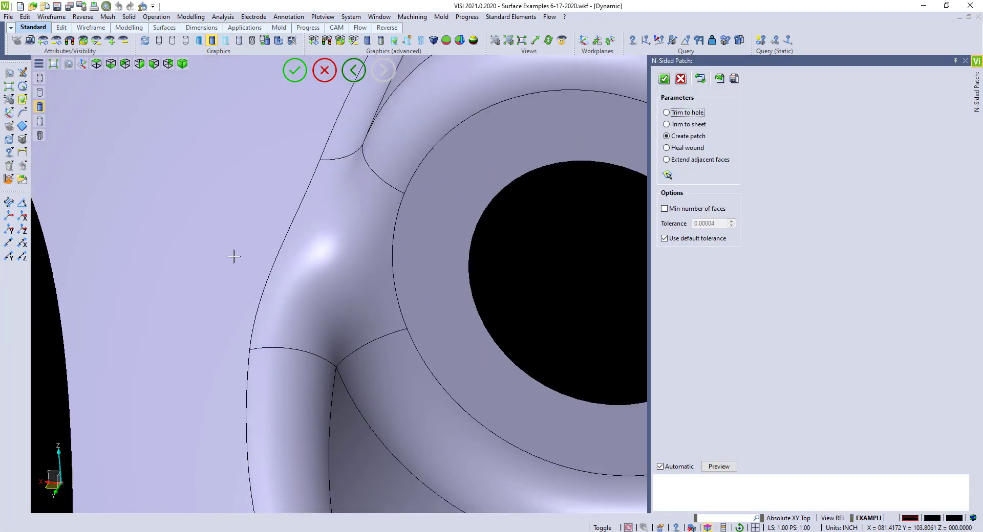
pyautogui.scroll(2, 280, 233)
pyautogui.moveTo(279, 234); pyautogui.dragTo(300, 248, button='middle')
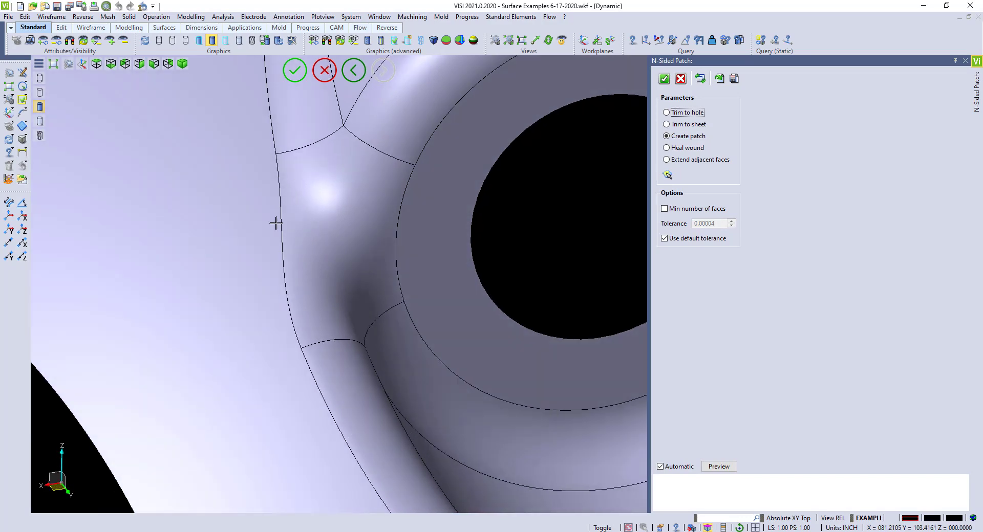
pyautogui.scroll(-3, 261, 264)
pyautogui.rightClick(358, 264)
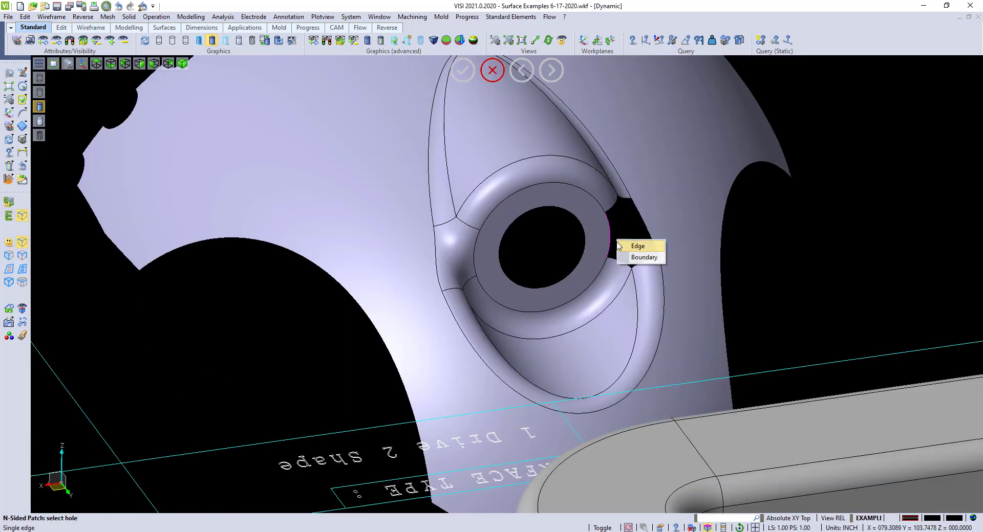
# Create a second n-sided patch from the gap boundary on the opposite side of the ring
pyautogui.click(630, 259)
pyautogui.middleClick(631, 259)
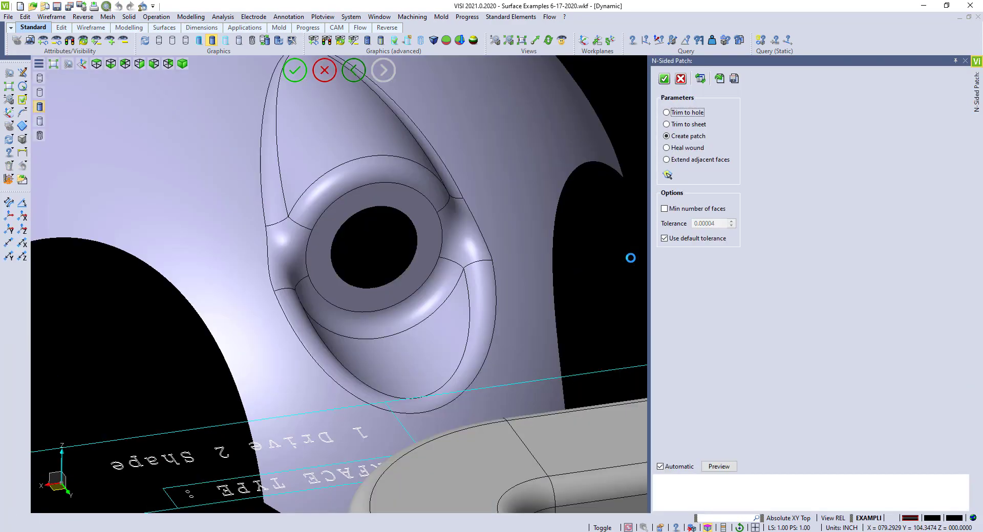
pyautogui.rightClick(587, 257)
# Create an n-sided patch from the boundary of the central opening where the filleted faces meet in cell 17
pyautogui.scroll(-5, 570, 242)
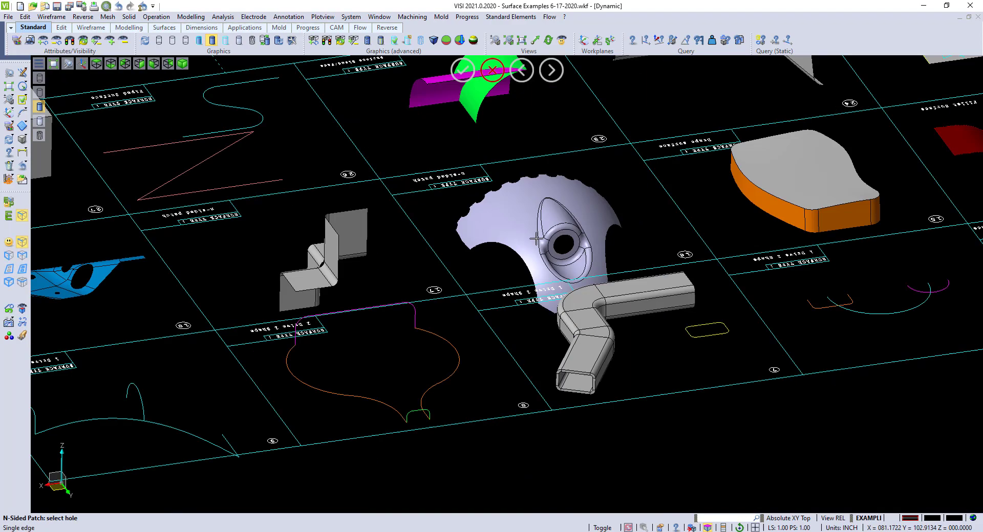
pyautogui.moveTo(379, 266); pyautogui.dragTo(440, 281, button='middle')
pyautogui.scroll(1, 547, 293)
pyautogui.scroll(4, 548, 293)
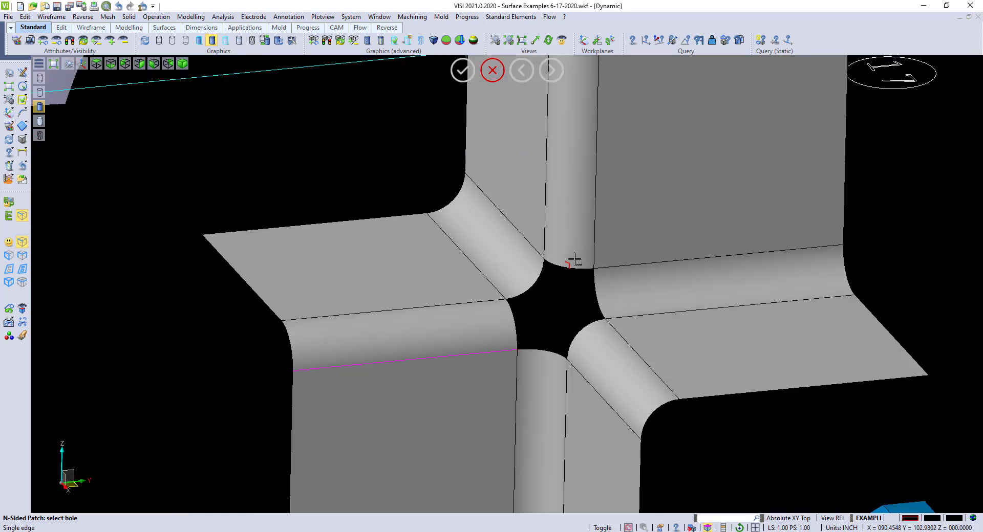
pyautogui.click(535, 275)
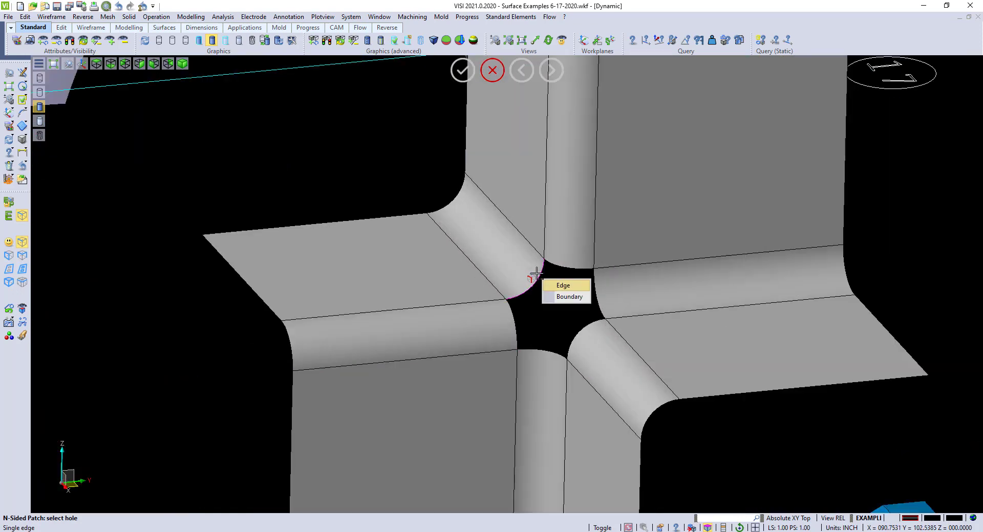
pyautogui.click(561, 299)
pyautogui.moveTo(354, 277); pyautogui.dragTo(463, 307, button='middle')
pyautogui.rightClick(485, 262)
# Set up Fill Holes on the blue part in cell 18 using the Delete loops option
pyautogui.scroll(-8, 445, 272)
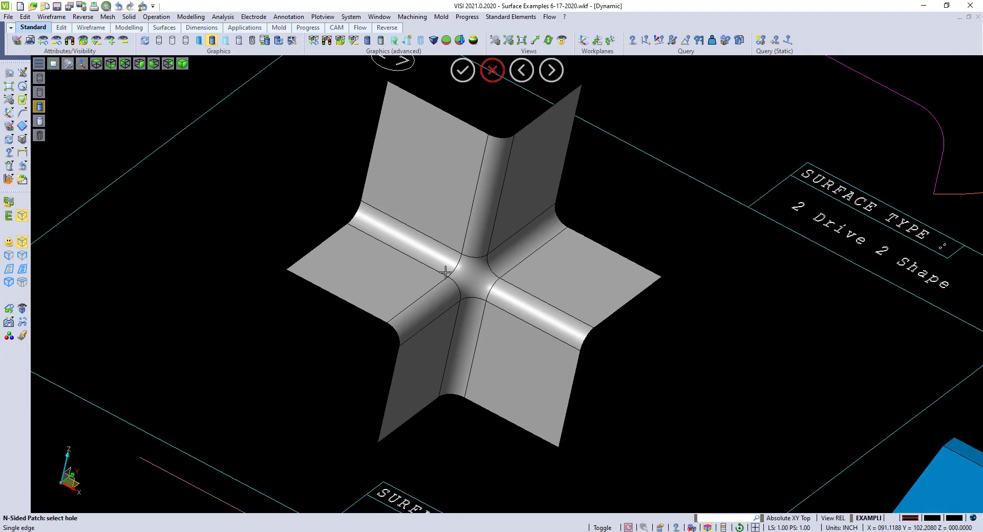
pyautogui.moveTo(428, 236); pyautogui.dragTo(631, 323, button='middle')
pyautogui.scroll(5, 623, 314)
pyautogui.moveTo(543, 307)
pyautogui.mouseDown(button='middle')
pyautogui.moveTo(533, 274)
pyautogui.moveTo(539, 293)
pyautogui.mouseUp(button='middle')
pyautogui.scroll(2, 522, 384)
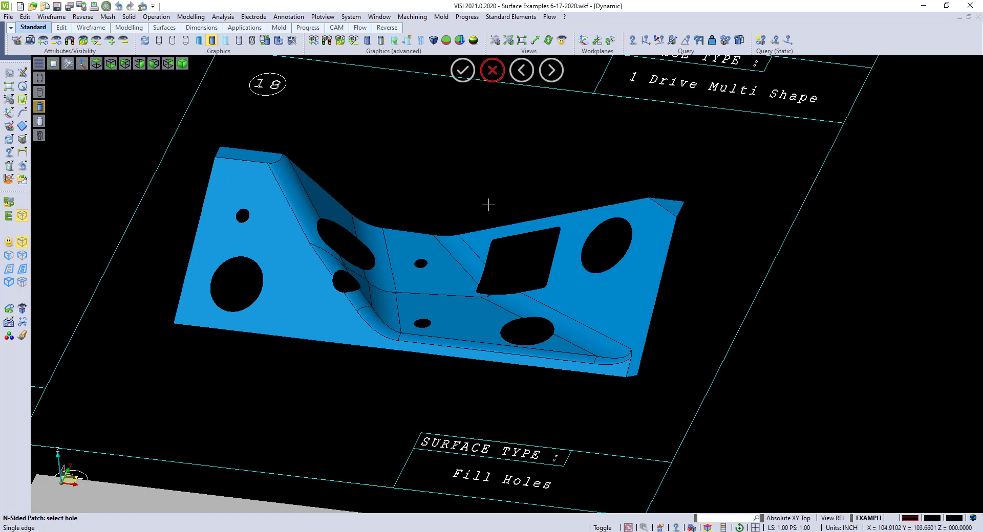
pyautogui.scroll(-1, 483, 187)
pyautogui.moveTo(483, 187); pyautogui.dragTo(484, 196, button='middle')
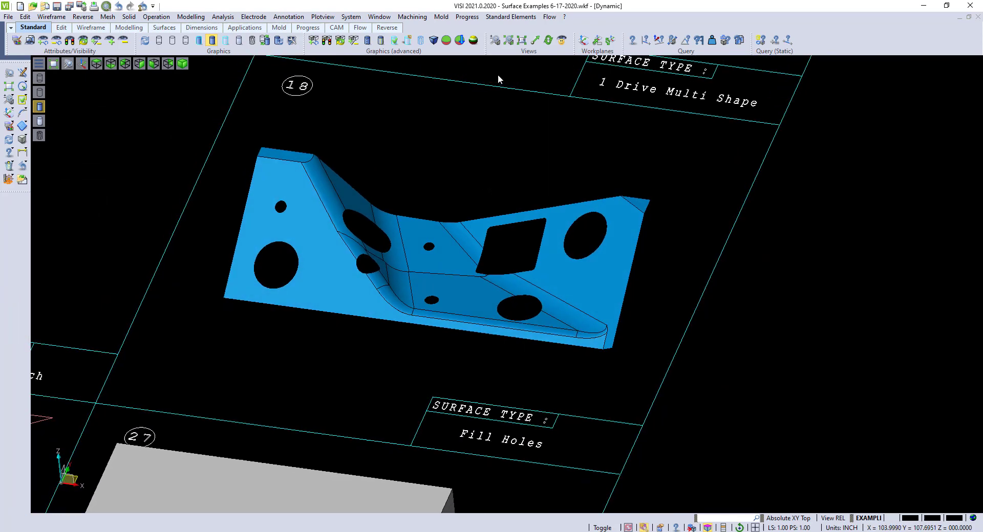
pyautogui.click(153, 17)
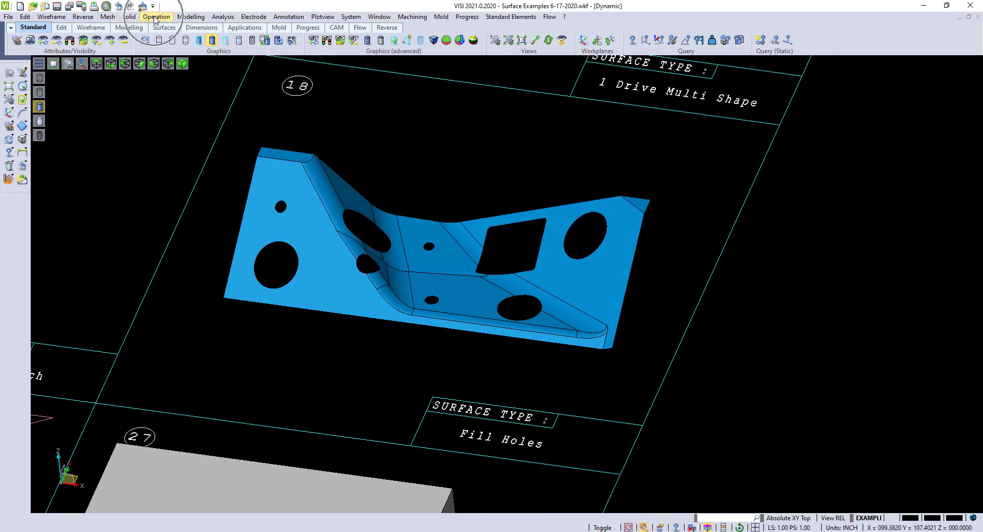
pyautogui.click(195, 281)
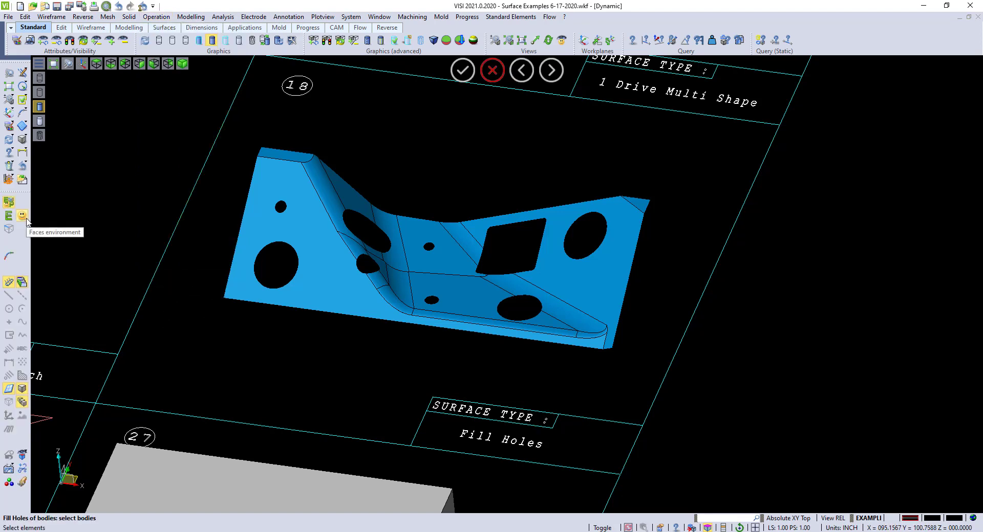
pyautogui.click(263, 290)
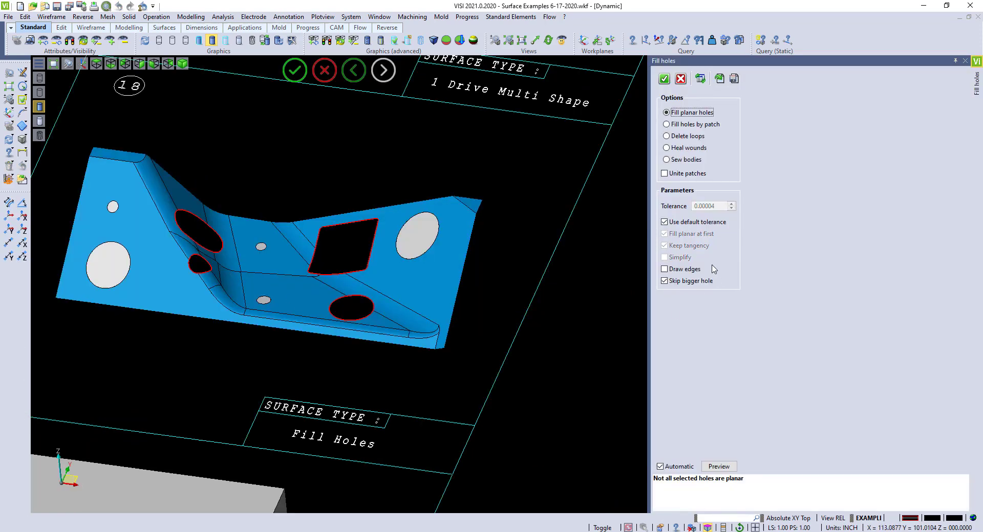
pyautogui.click(681, 136)
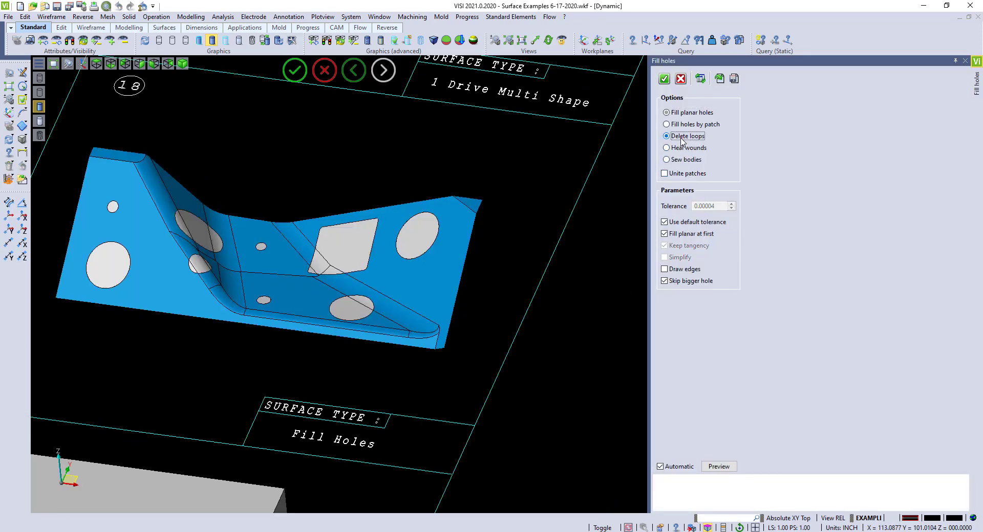
# Inspect the previewed patches across the blue part's flat and curved faces and accept the hole filling
pyautogui.scroll(3, 87, 246)
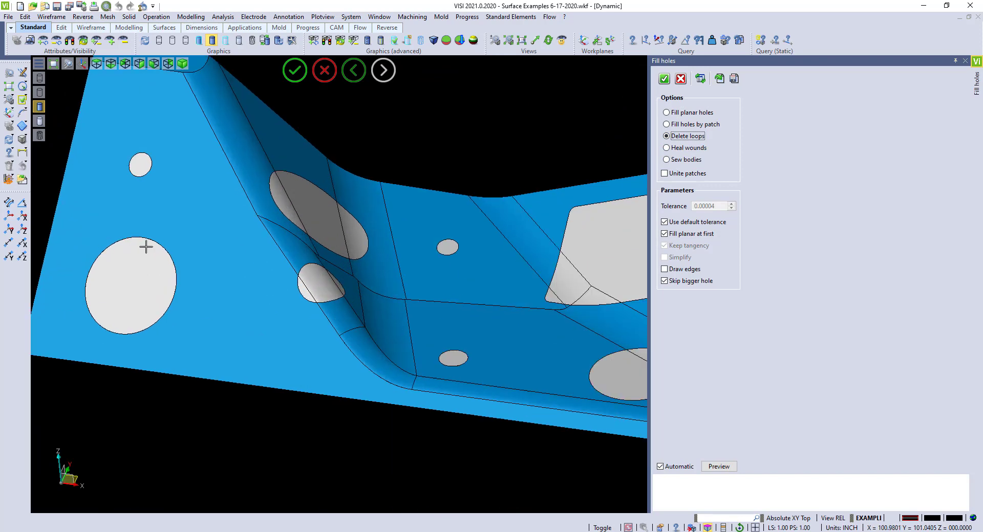
pyautogui.moveTo(145, 247); pyautogui.dragTo(113, 258, button='middle')
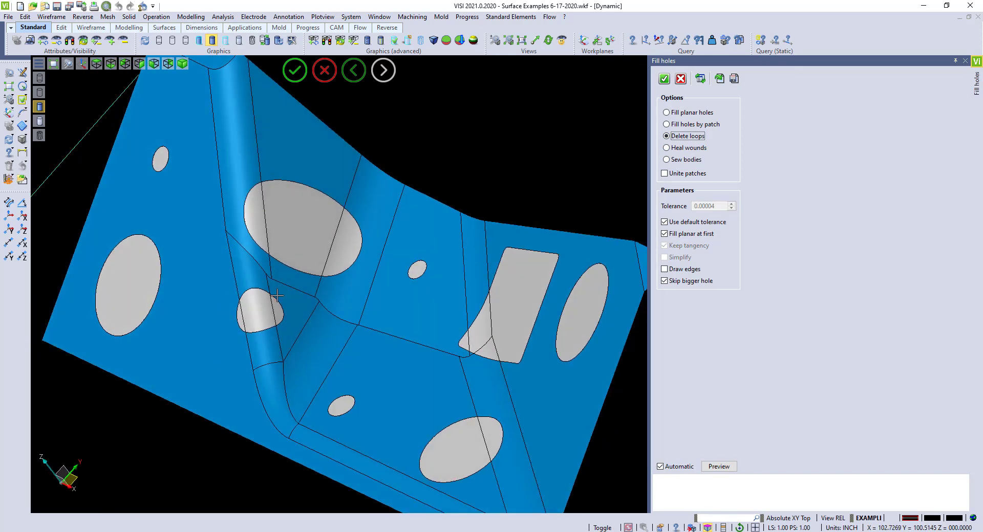
pyautogui.scroll(-2, 276, 274)
pyautogui.moveTo(361, 356); pyautogui.dragTo(400, 350, button='middle')
pyautogui.scroll(6, 408, 330)
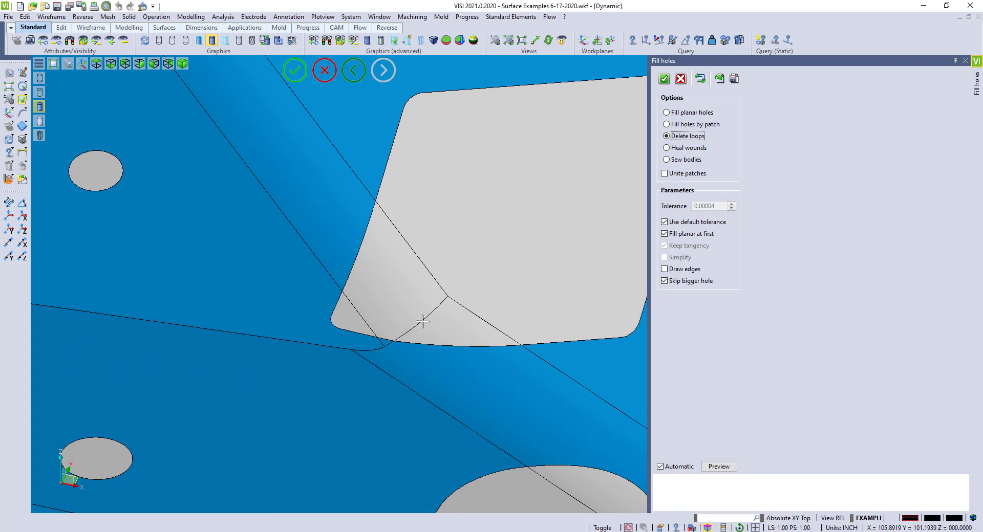
pyautogui.scroll(-3, 344, 315)
pyautogui.moveTo(372, 317)
pyautogui.mouseDown(button='middle')
pyautogui.moveTo(423, 309)
pyautogui.moveTo(390, 312)
pyautogui.mouseUp(button='middle')
pyautogui.scroll(-5, 390, 312)
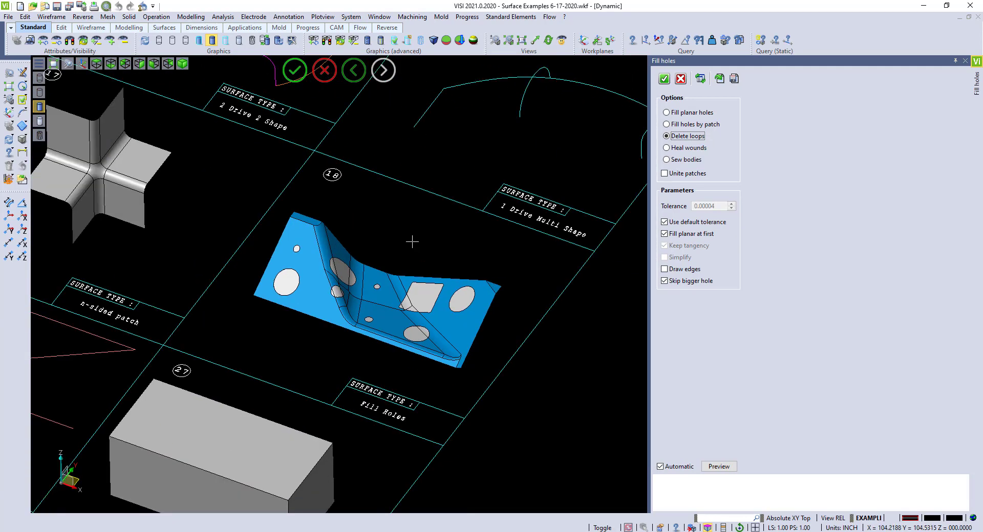
pyautogui.rightClick(412, 241)
# Leave hole filling and select the lower front edge of the green surface in cell 20 for Extend Surfaces
pyautogui.scroll(-10, 433, 235)
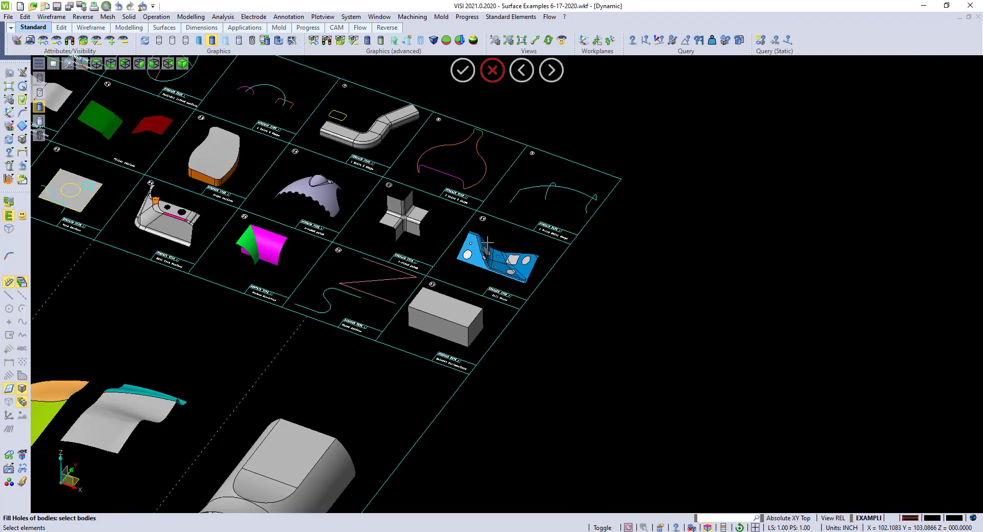
pyautogui.scroll(4, 262, 216)
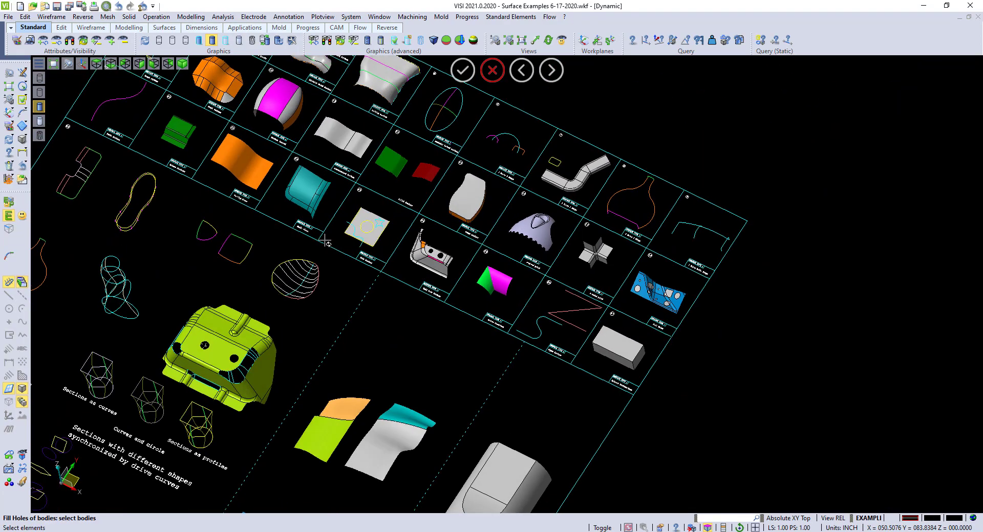
pyautogui.scroll(5, 207, 212)
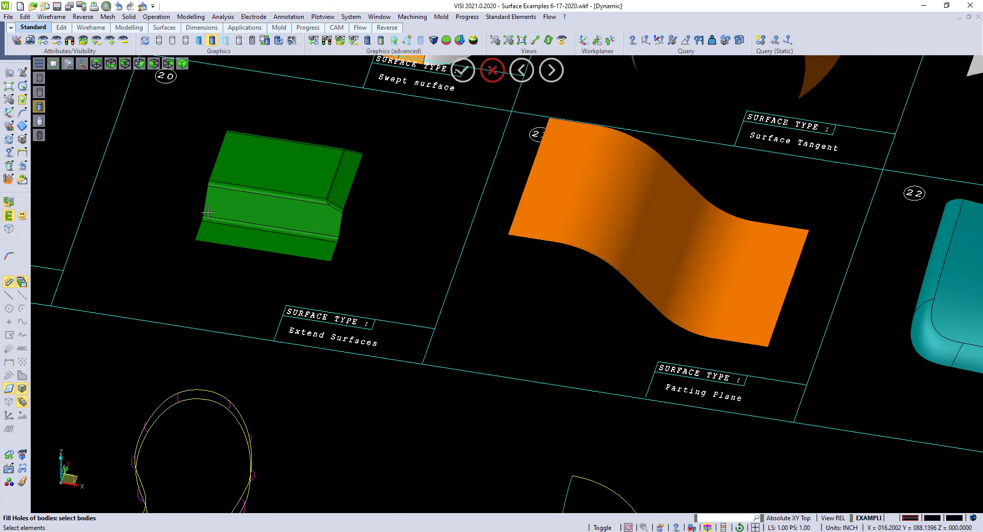
pyautogui.scroll(2, 241, 217)
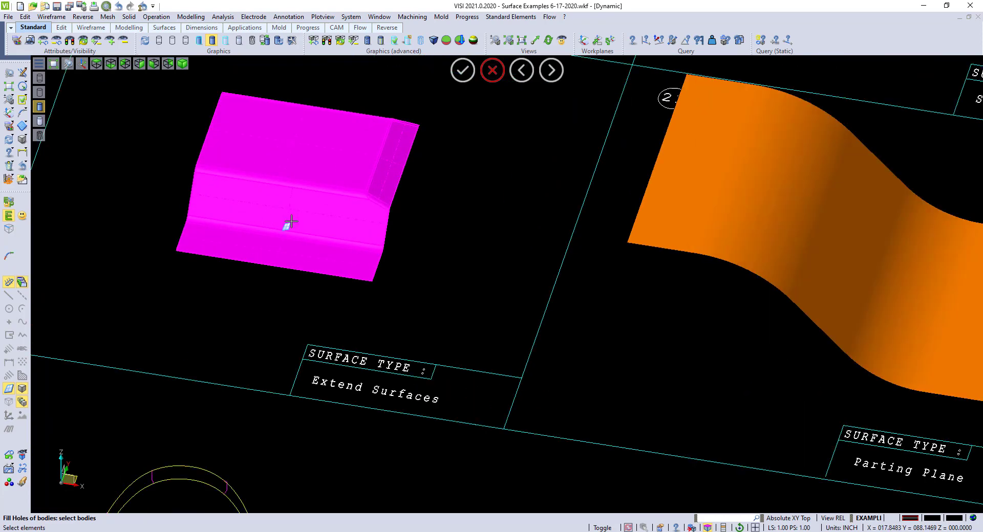
pyautogui.click(489, 73)
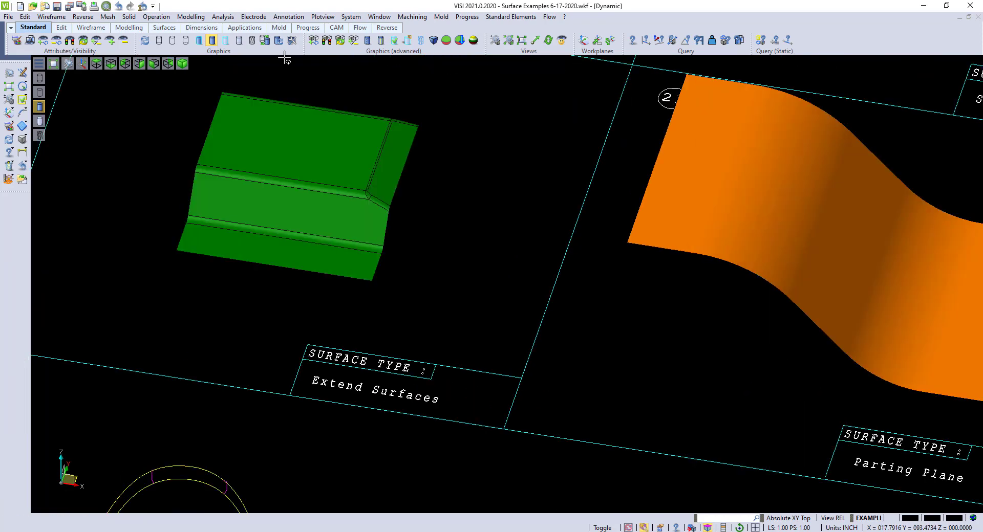
pyautogui.click(125, 18)
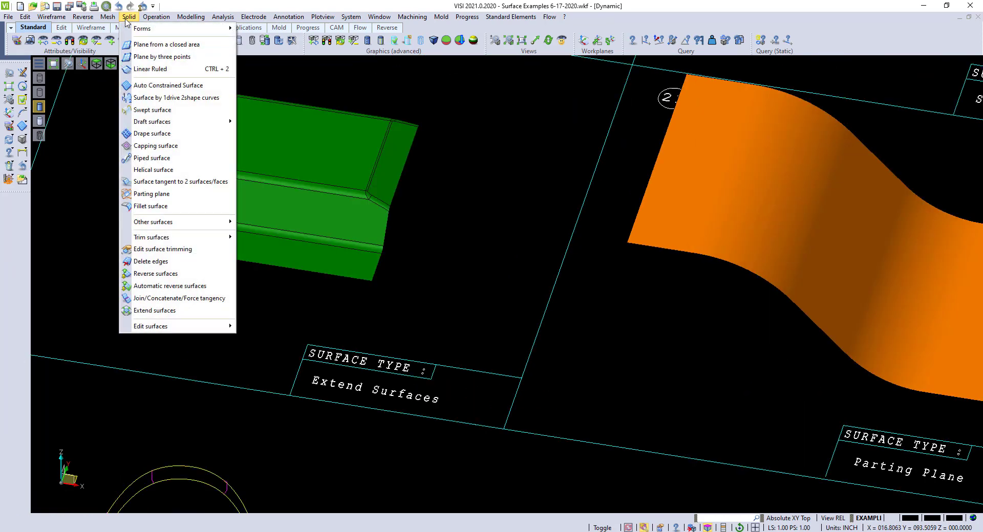
pyautogui.click(163, 313)
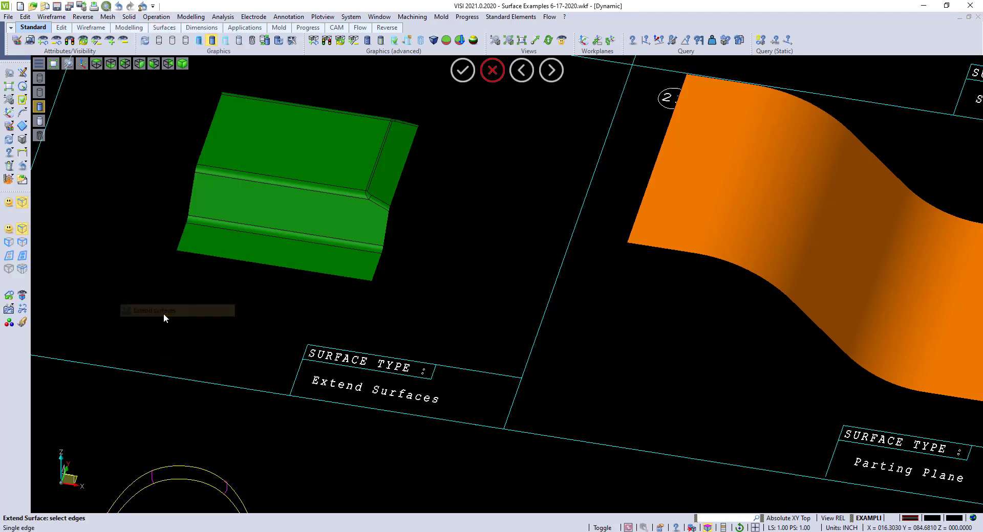
pyautogui.click(222, 256)
pyautogui.rightClick(221, 256)
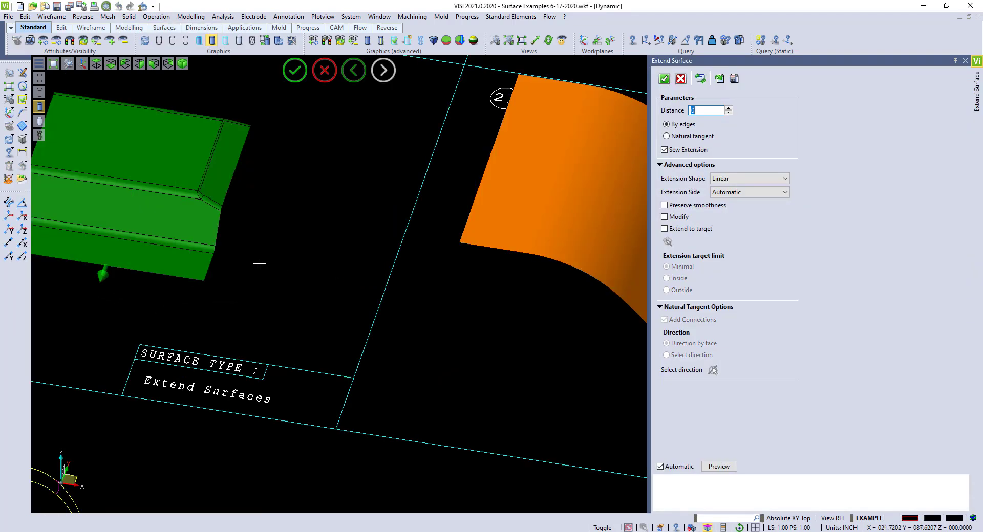
# Extend the green surface's edge linearly by about 1.0625 in with the Modify option enabled
pyautogui.moveTo(263, 289); pyautogui.dragTo(250, 333)
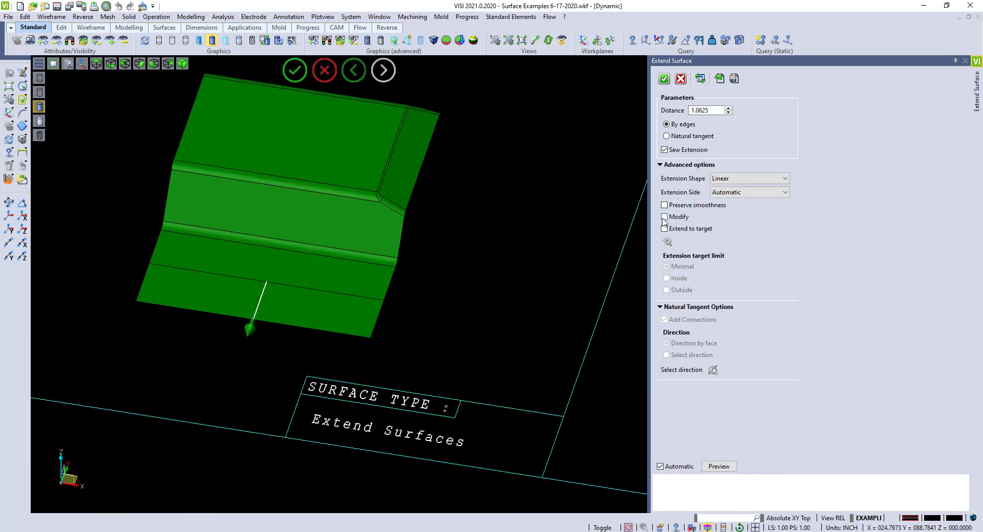
pyautogui.click(664, 217)
pyautogui.scroll(-2, 592, 222)
pyautogui.rightClick(593, 221)
# Leave surface extension and start a parting plane from the whole boundary of the orange surface in cell 21
pyautogui.scroll(-3, 592, 221)
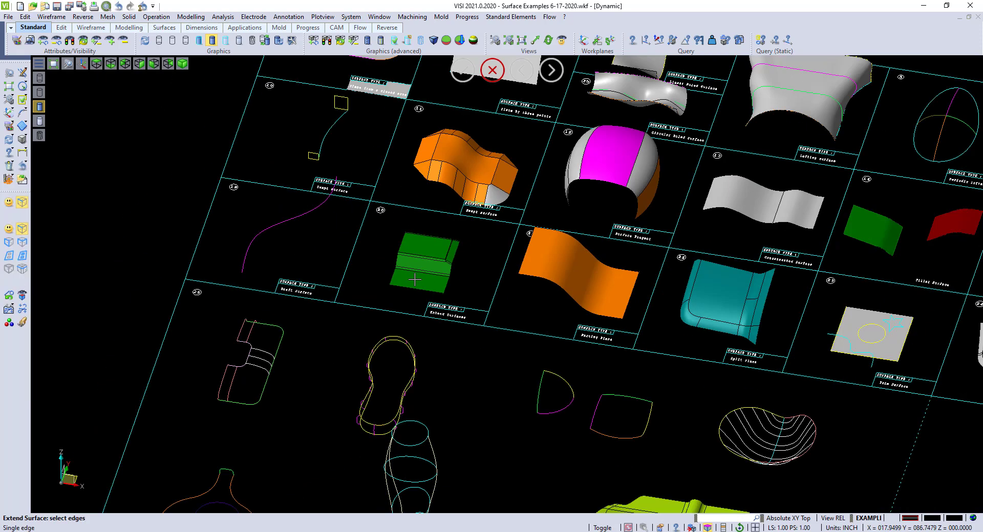
pyautogui.scroll(1, 676, 292)
pyautogui.scroll(1, 677, 293)
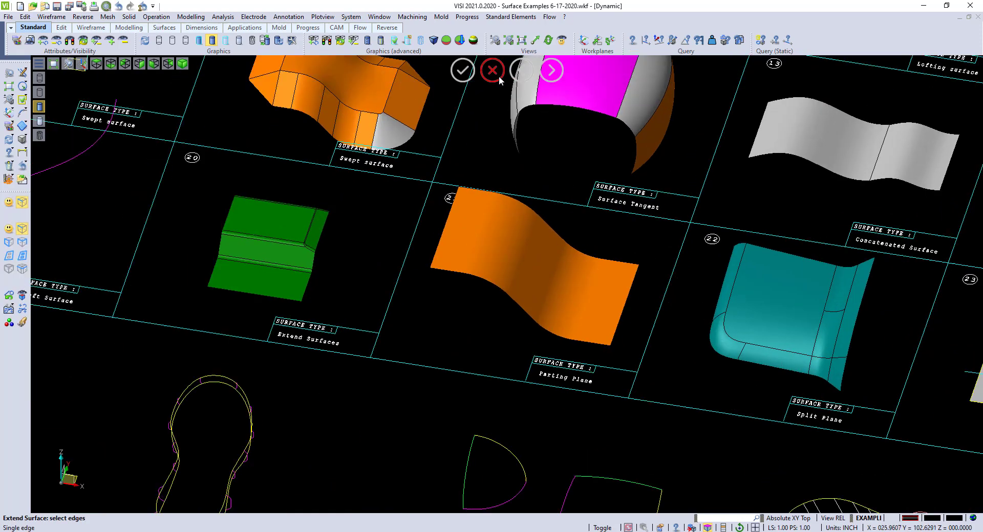
pyautogui.click(498, 76)
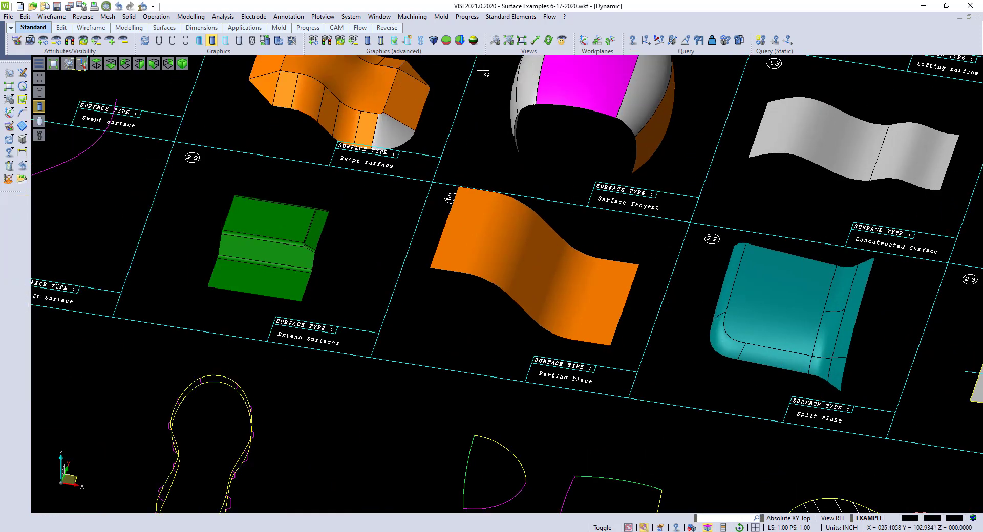
pyautogui.click(135, 18)
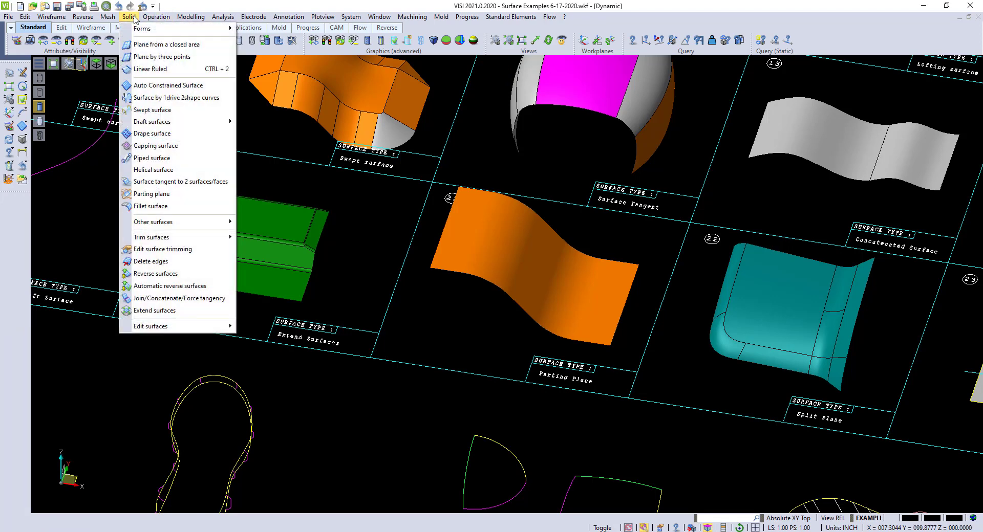
pyautogui.click(142, 194)
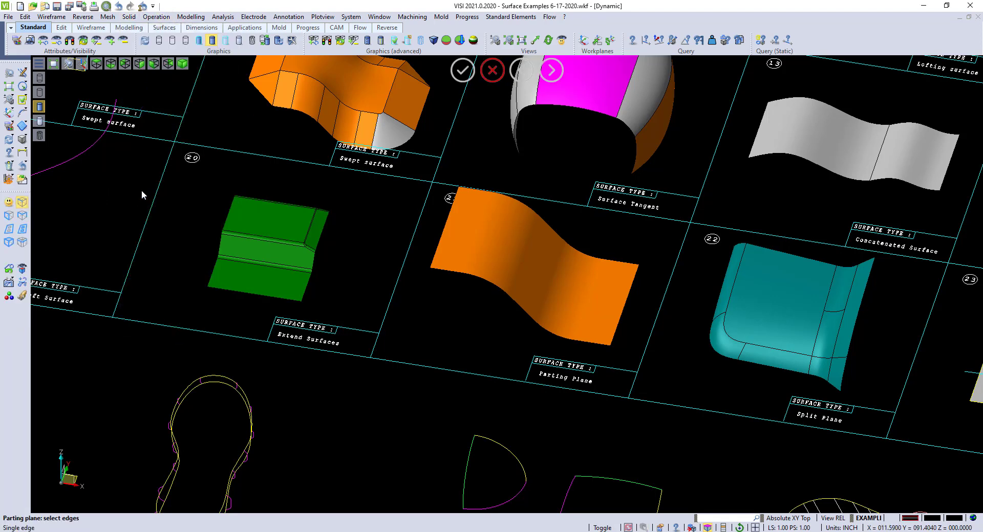
pyautogui.click(502, 290)
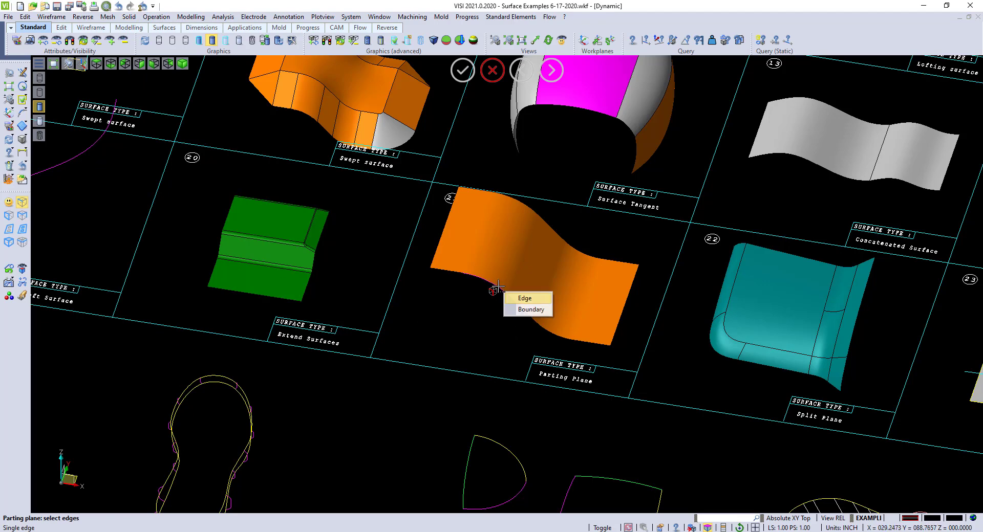
pyautogui.click(520, 314)
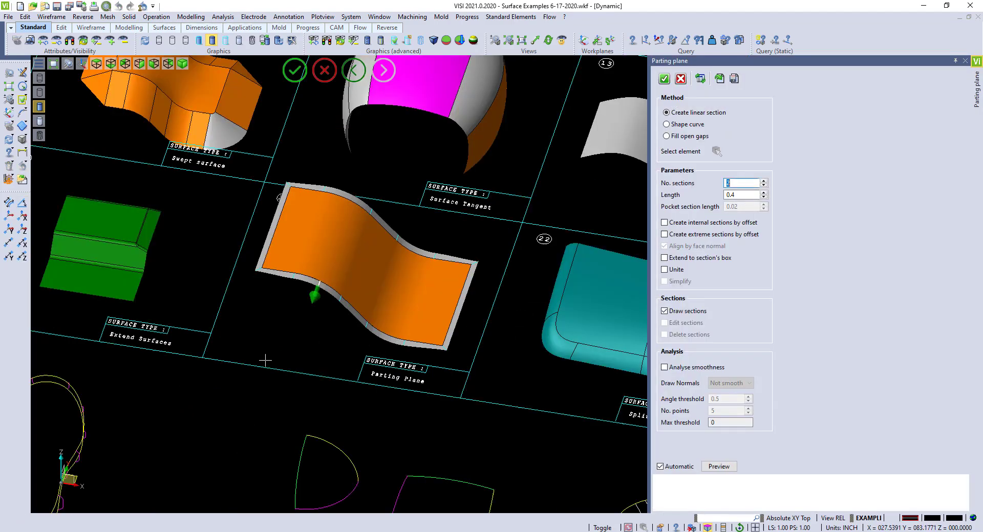
# Create the parting plane around the orange surface with linear sections and a length of about 2.1875 in
pyautogui.moveTo(312, 303); pyautogui.dragTo(303, 332)
pyautogui.moveTo(302, 332); pyautogui.dragTo(275, 326, button='middle')
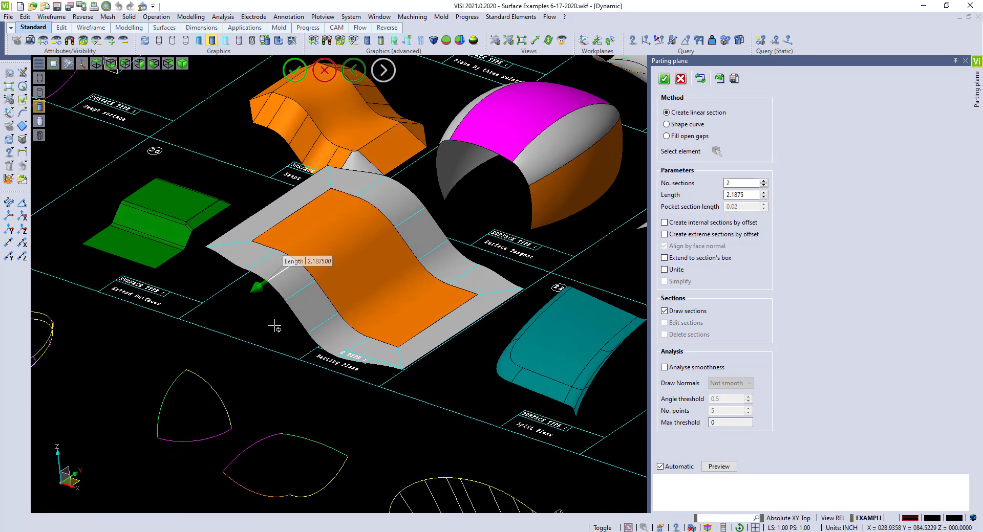
pyautogui.click(664, 79)
# Edit the surface trimming of the pink fillet face in cell 24 with Automatic Trimming Repair activated
pyautogui.scroll(-5, 428, 242)
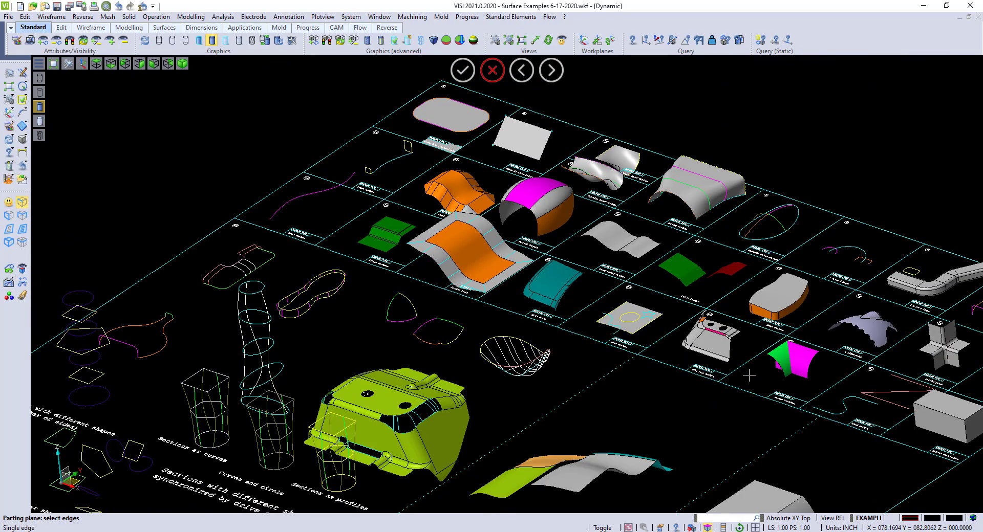
pyautogui.scroll(3, 748, 375)
pyautogui.scroll(4, 676, 334)
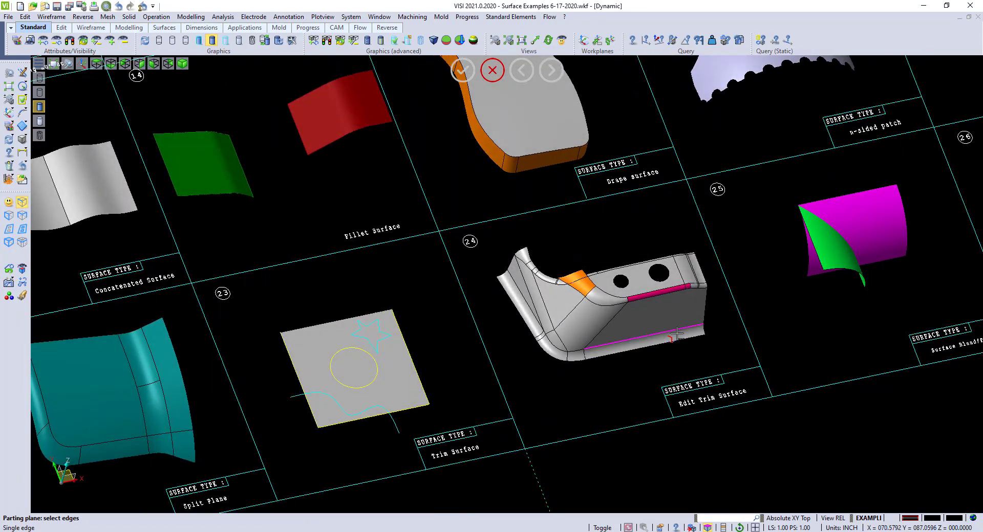
pyautogui.scroll(3, 676, 334)
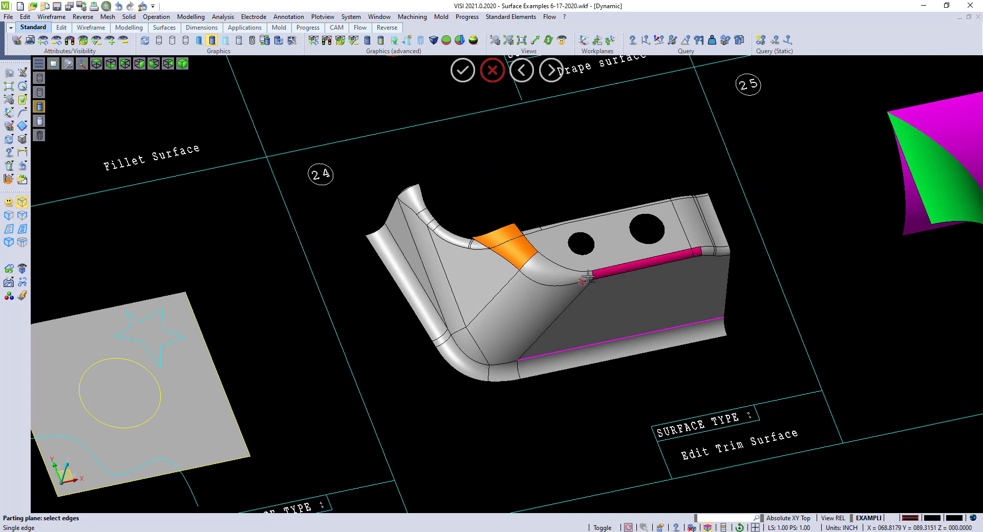
pyautogui.click(128, 17)
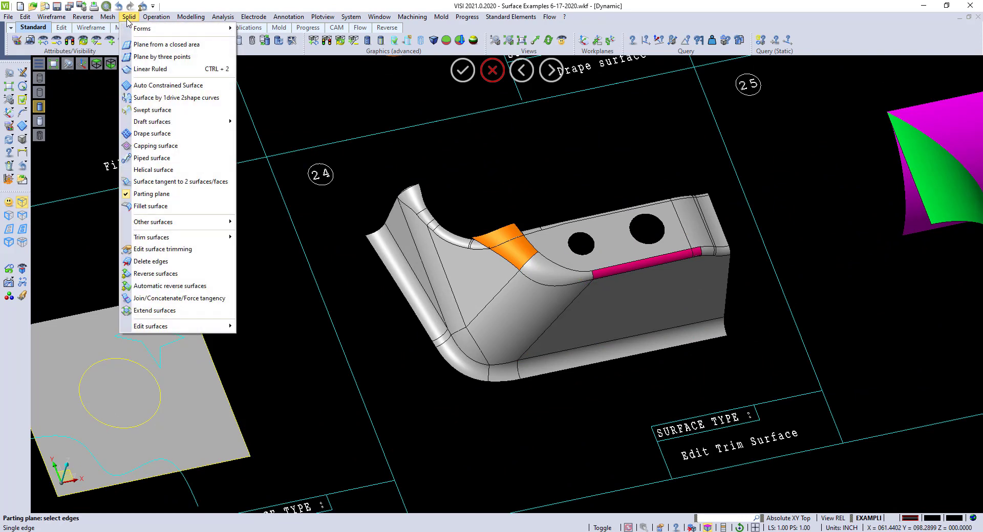
pyautogui.click(174, 249)
pyautogui.scroll(2, 684, 275)
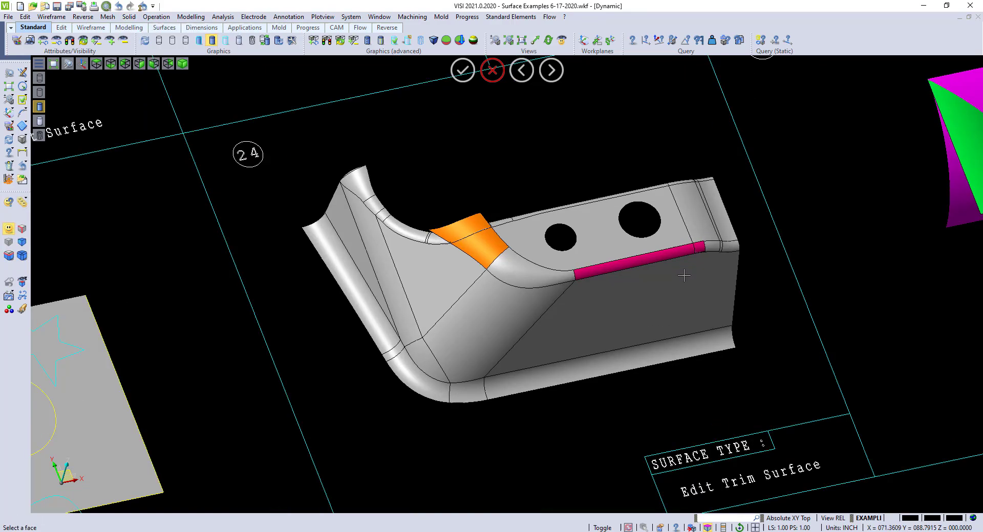
pyautogui.scroll(6, 684, 275)
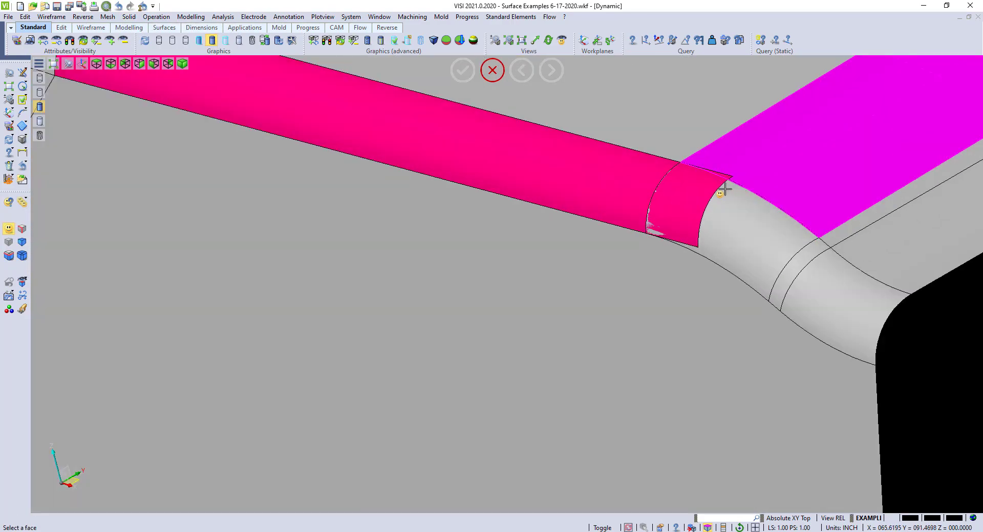
pyautogui.scroll(-6, 711, 226)
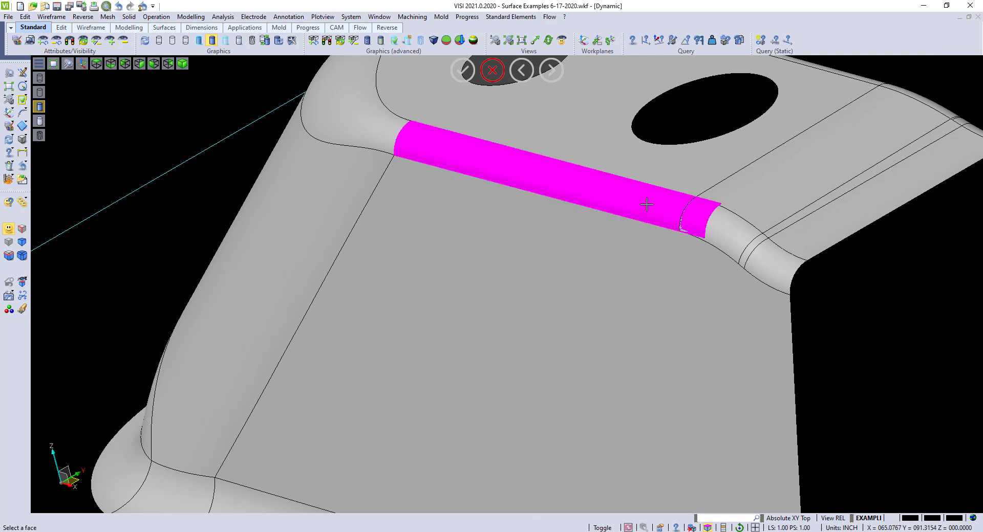
pyautogui.click(647, 204)
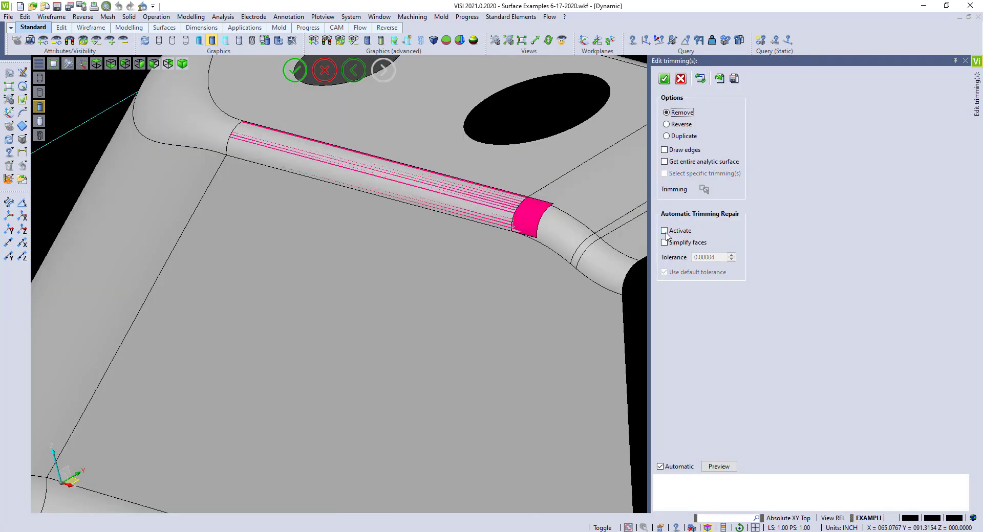
pyautogui.click(666, 233)
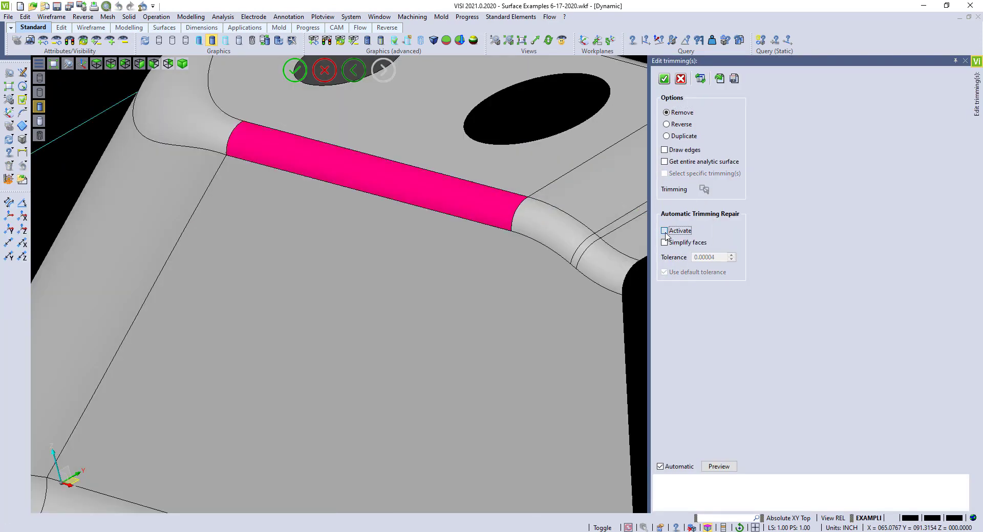
pyautogui.click(664, 79)
# Repair the trimming of the orange fillet face on the same part with Automatic Trimming Repair
pyautogui.scroll(-5, 601, 280)
pyautogui.scroll(3, 547, 257)
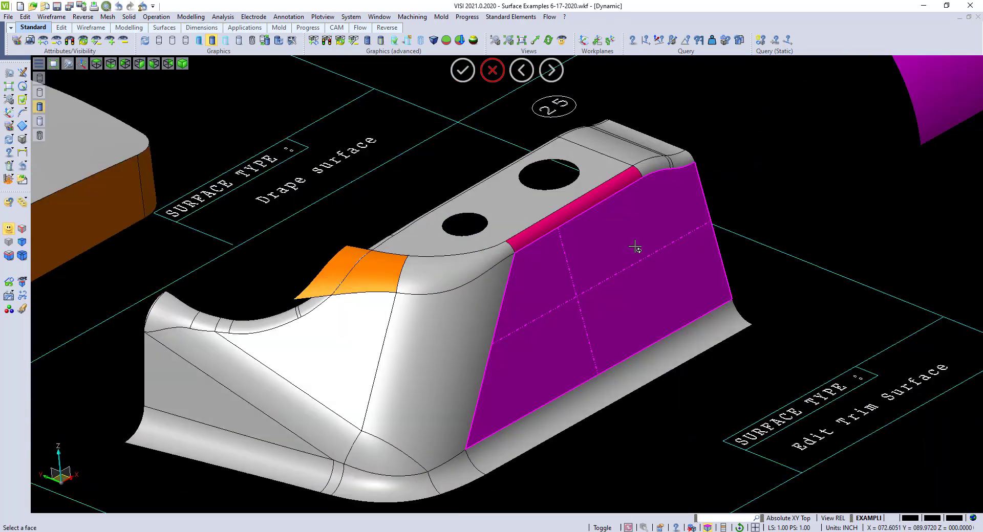
pyautogui.scroll(5, 469, 296)
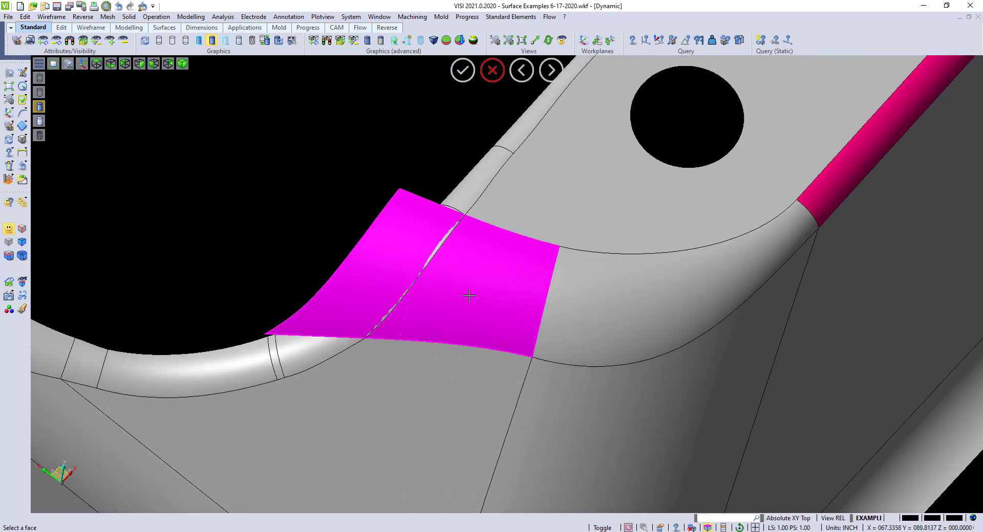
pyautogui.click(469, 296)
pyautogui.scroll(1, 317, 276)
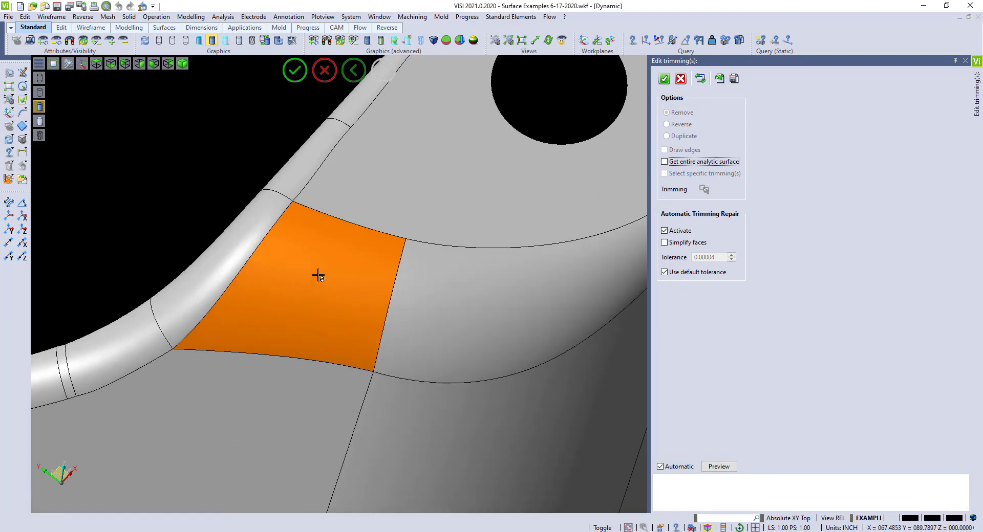
pyautogui.moveTo(317, 276); pyautogui.dragTo(330, 246, button='middle')
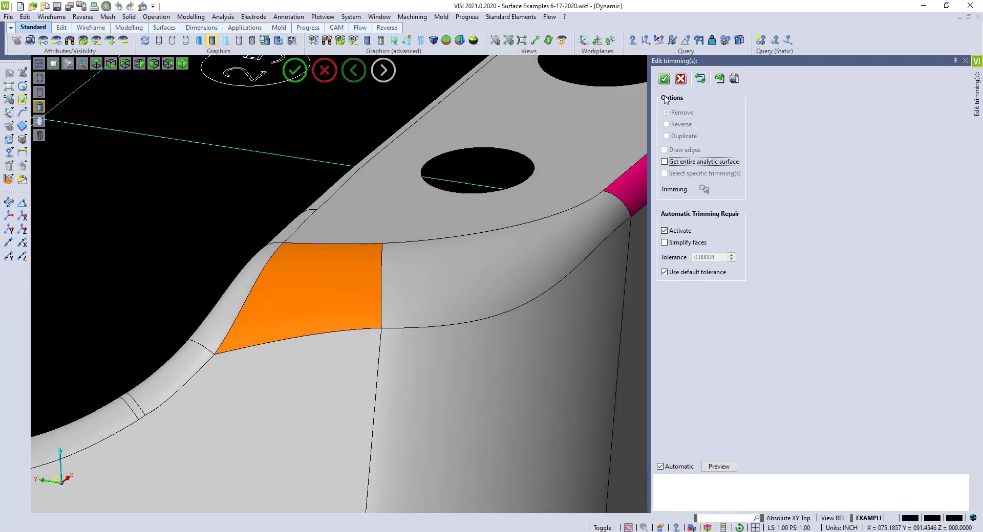
pyautogui.click(664, 79)
# Show the whole sheet of example geometry in the top view
pyautogui.scroll(-6, 407, 256)
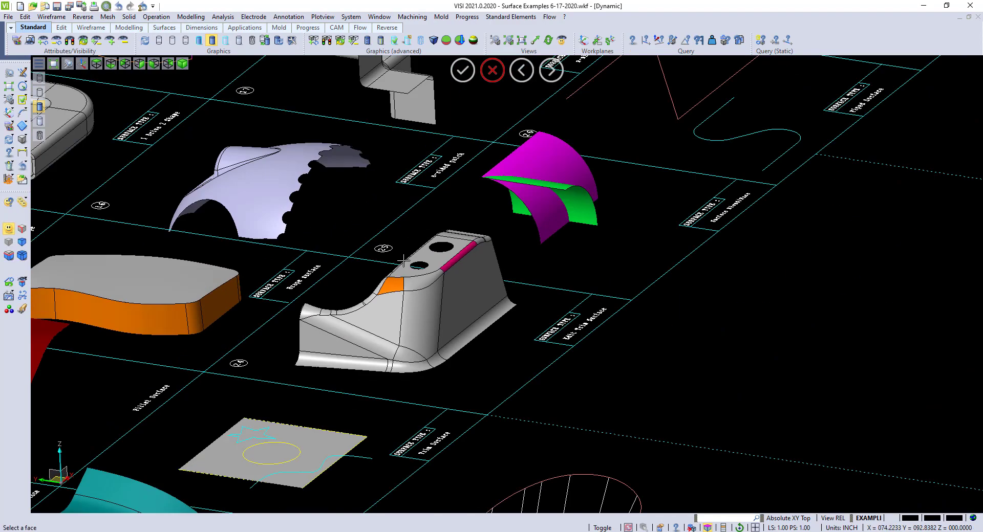
pyautogui.scroll(-3, 439, 240)
pyautogui.moveTo(482, 222); pyautogui.dragTo(554, 352, button='middle')
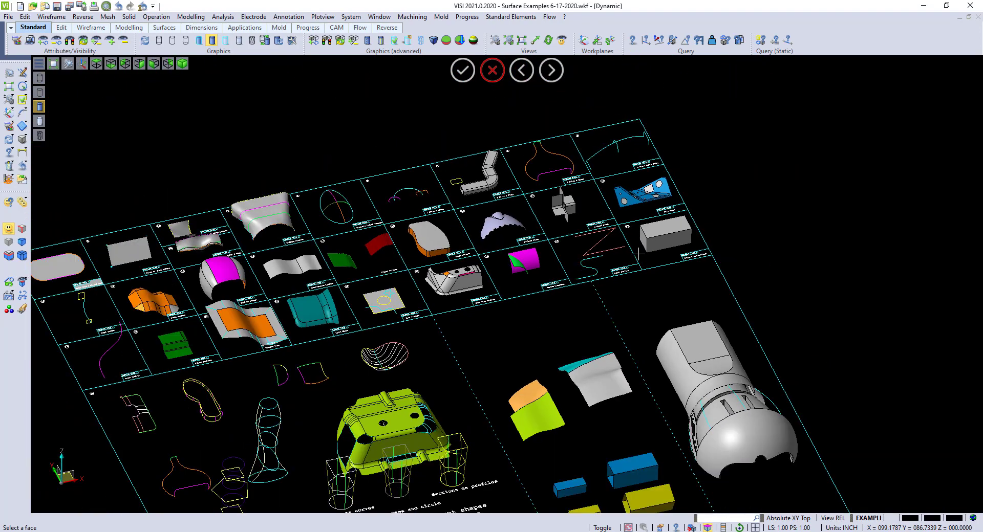
pyautogui.press('F5')
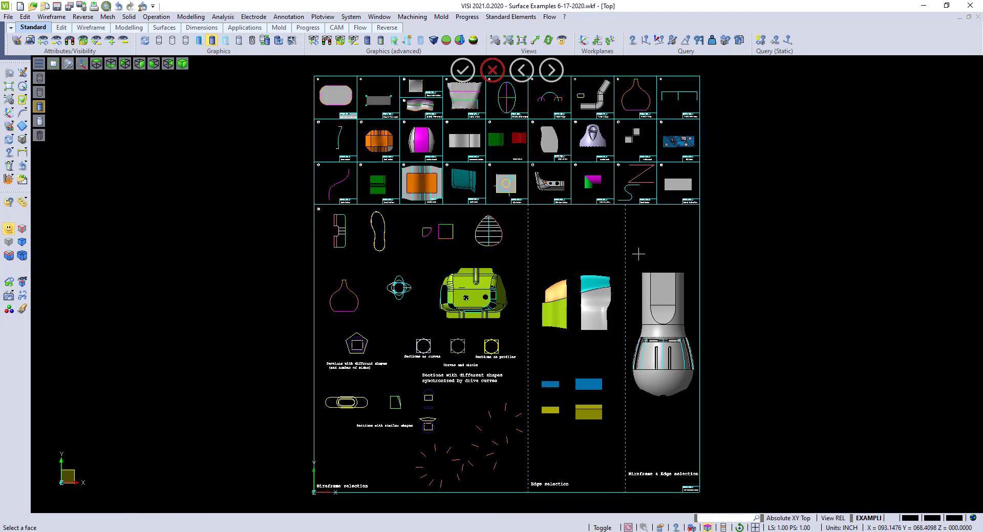